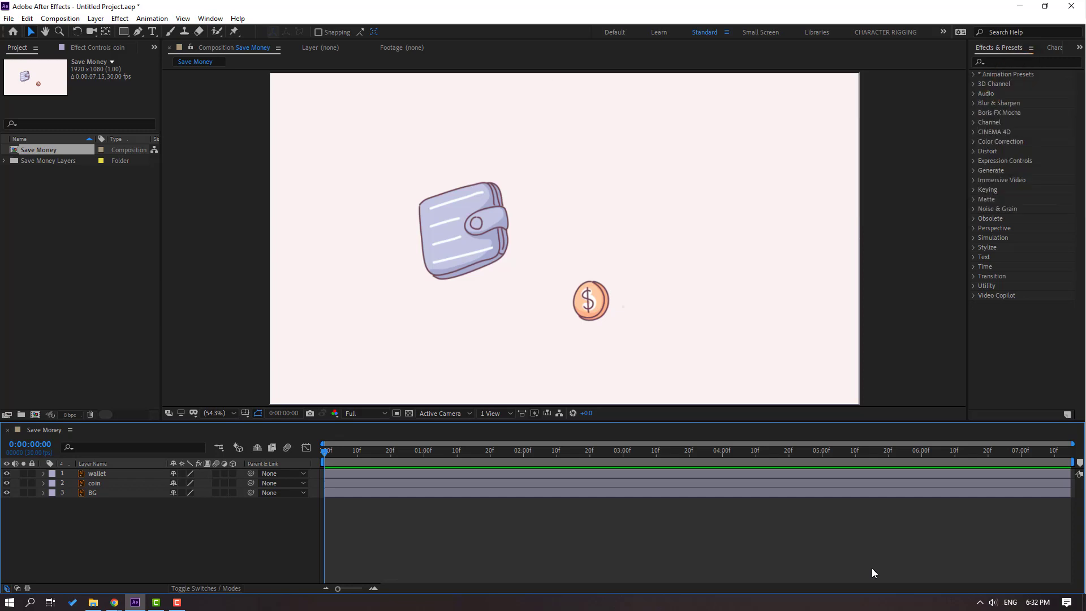
Drag the wallet toward the lower middle of the frame and select the coin layer.
{"action": "left_click", "coordinate": [498, 249]}
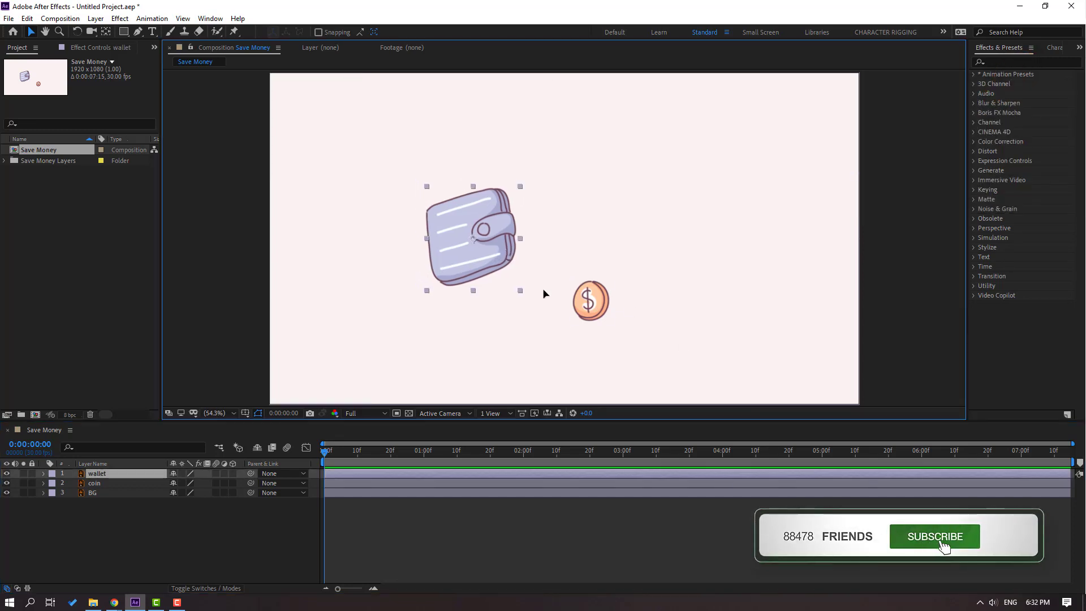
{"action": "left_click_drag", "start_coordinate": [498, 249], "coordinate": [573, 141]}
{"action": "left_click", "coordinate": [94, 482]}
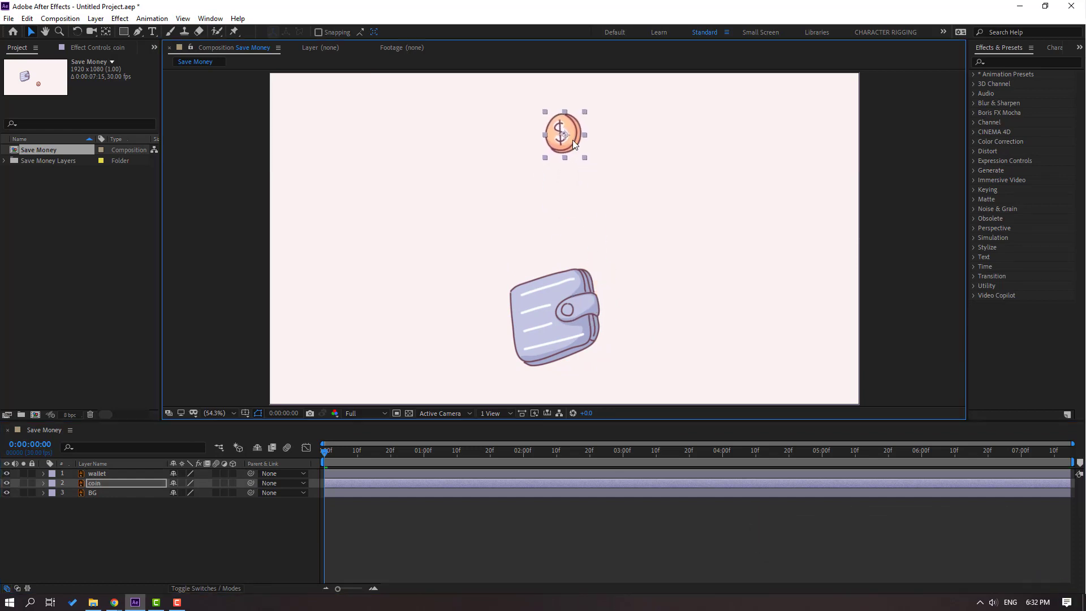
Set a 0% Scale keyframe on the coin at frame 0 and jump ahead 10 frames.
{"action": "key", "text": "s"}
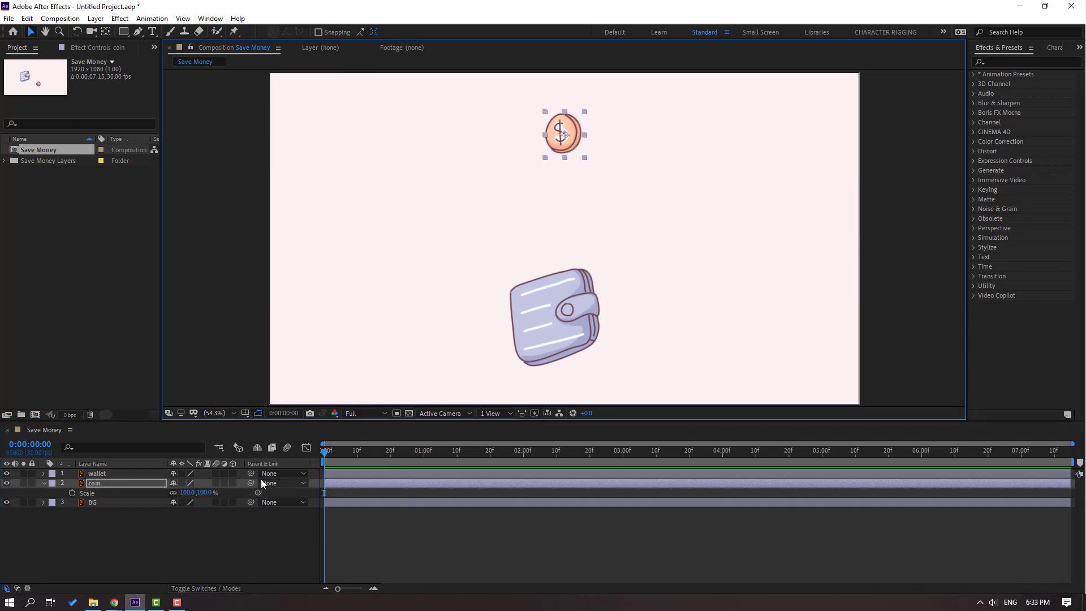
{"action": "left_click", "coordinate": [72, 492]}
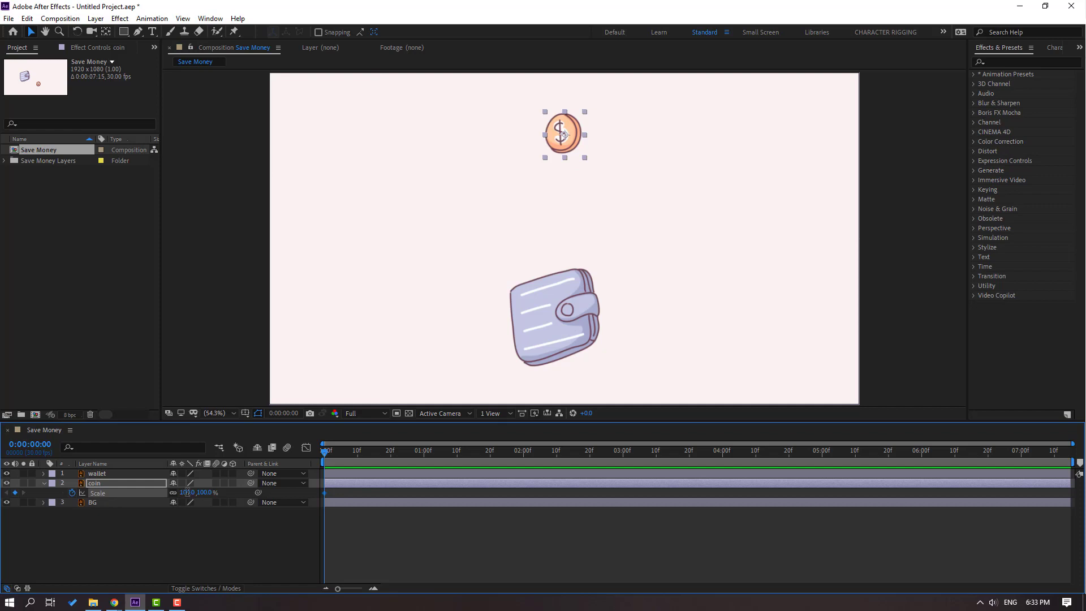
{"action": "key", "text": "Return"}
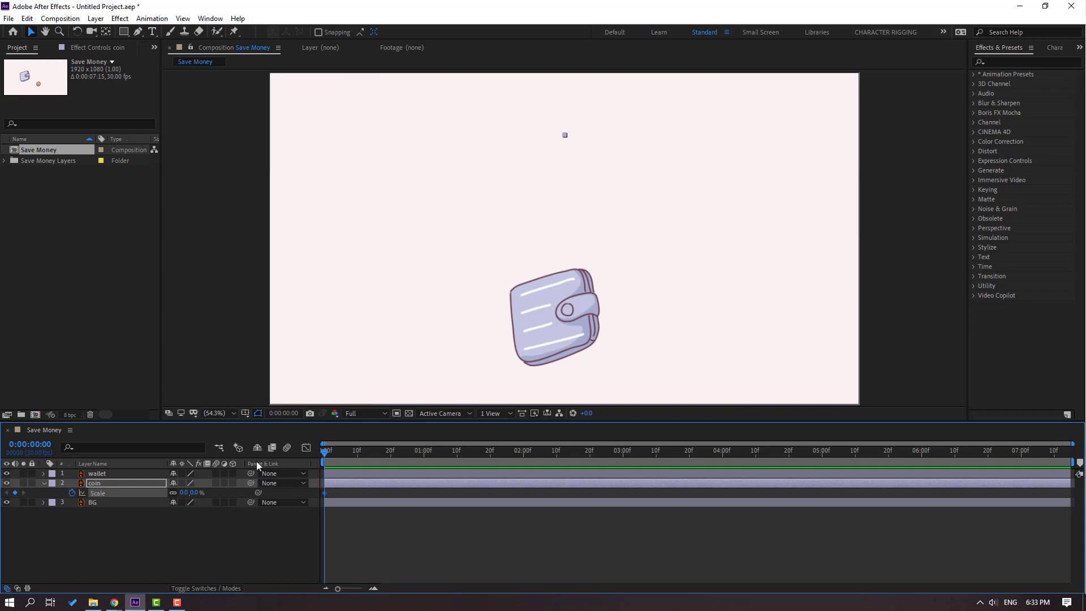
{"action": "left_click", "coordinate": [279, 416]}
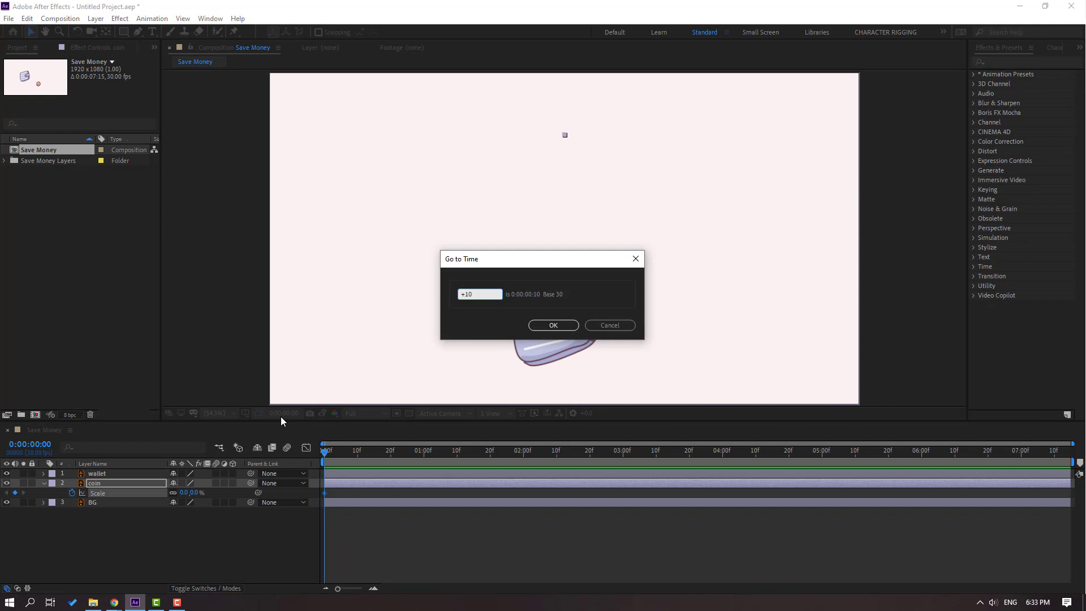
{"action": "key", "text": "Return"}
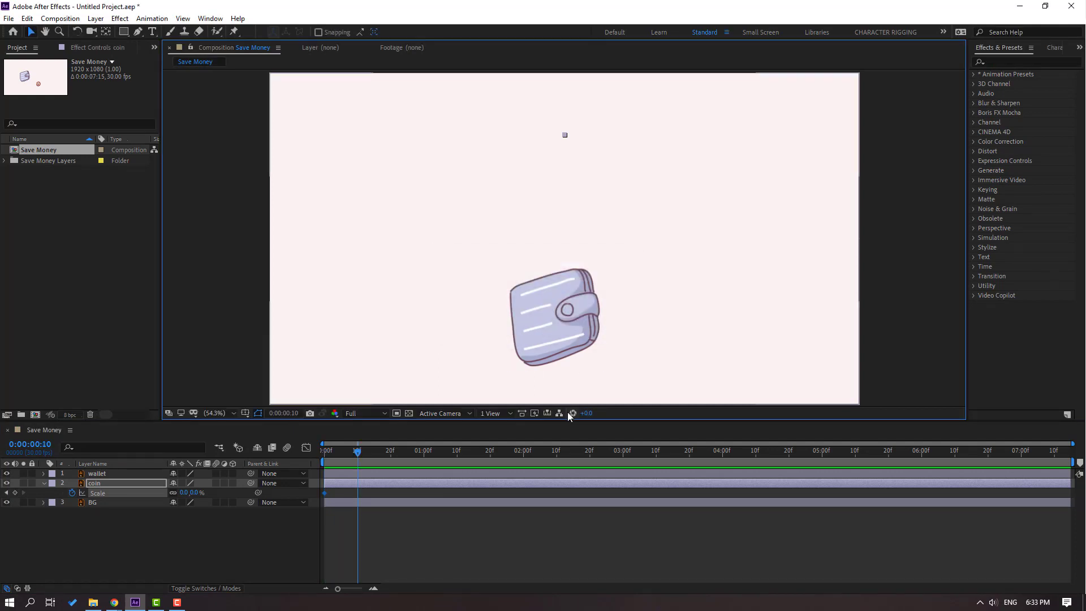
Keyframe the coin's Scale at 110% (10f), 95% (20f) and 100% (1:00).
{"action": "left_click", "coordinate": [184, 493]}
{"action": "type", "text": "110"}
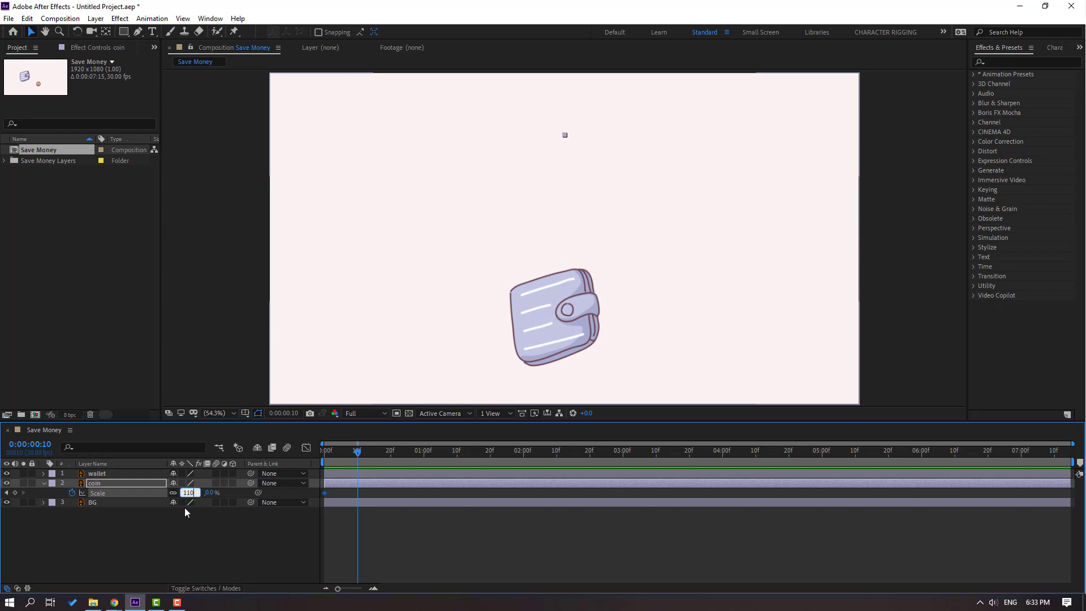
{"action": "key", "text": "Return"}
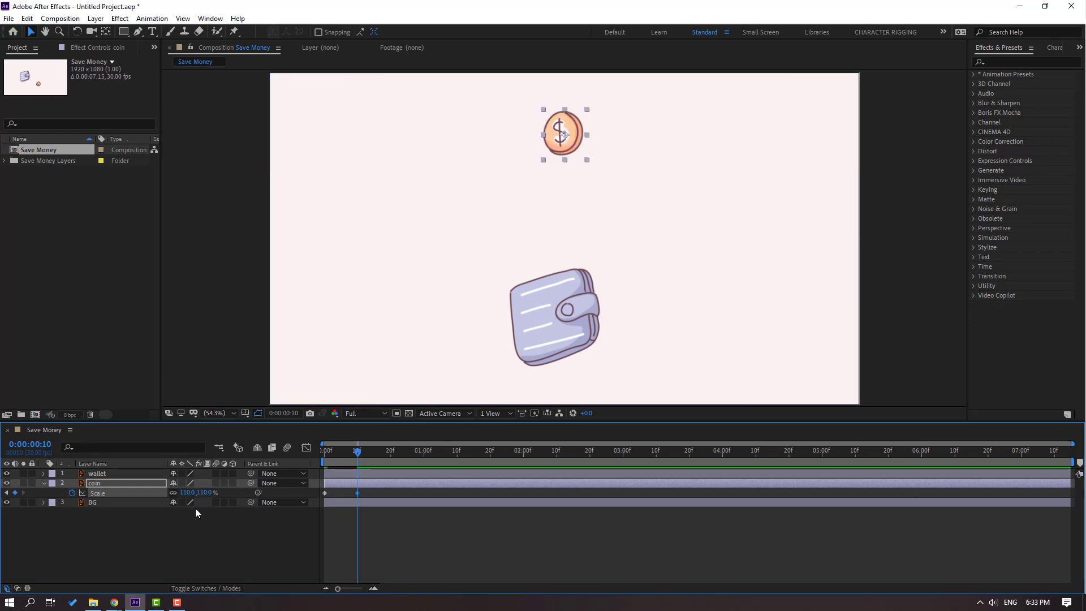
{"action": "key", "text": "shift+Page_Down"}
{"action": "left_click", "coordinate": [189, 491]}
{"action": "type", "text": "95"}
{"action": "key", "text": "Return"}
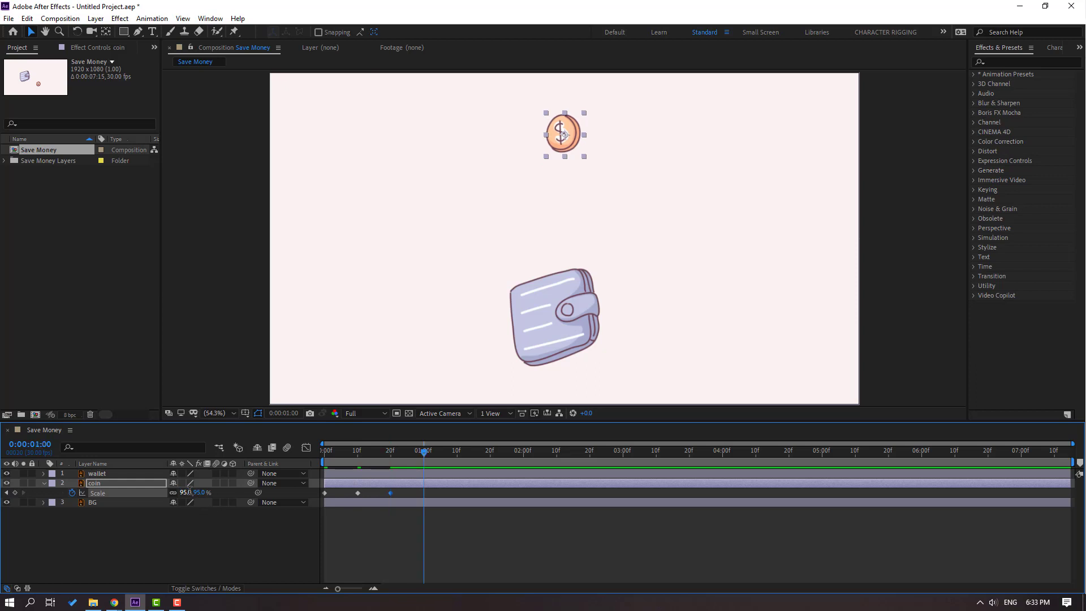
{"action": "type", "text": "100"}
{"action": "key", "text": "Return"}
Easy Ease the four Scale keyframes, compress them to end near frame 21, and preview.
{"action": "left_click_drag", "start_coordinate": [318, 504], "coordinate": [319, 503]}
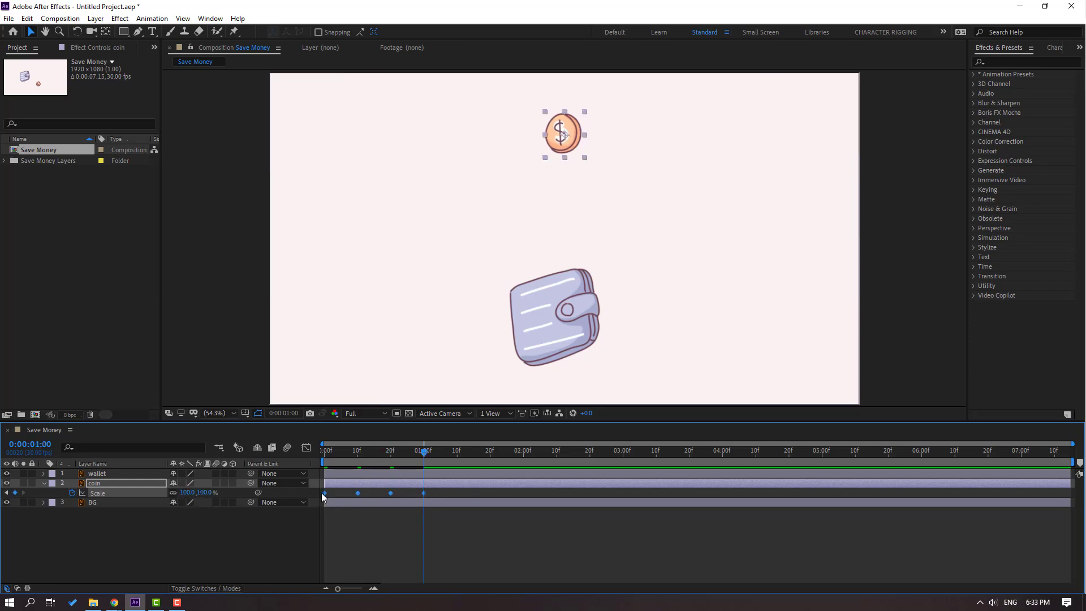
{"action": "right_click", "coordinate": [324, 493]}
{"action": "mouse_move", "coordinate": [351, 484]}
{"action": "left_click", "coordinate": [500, 525]}
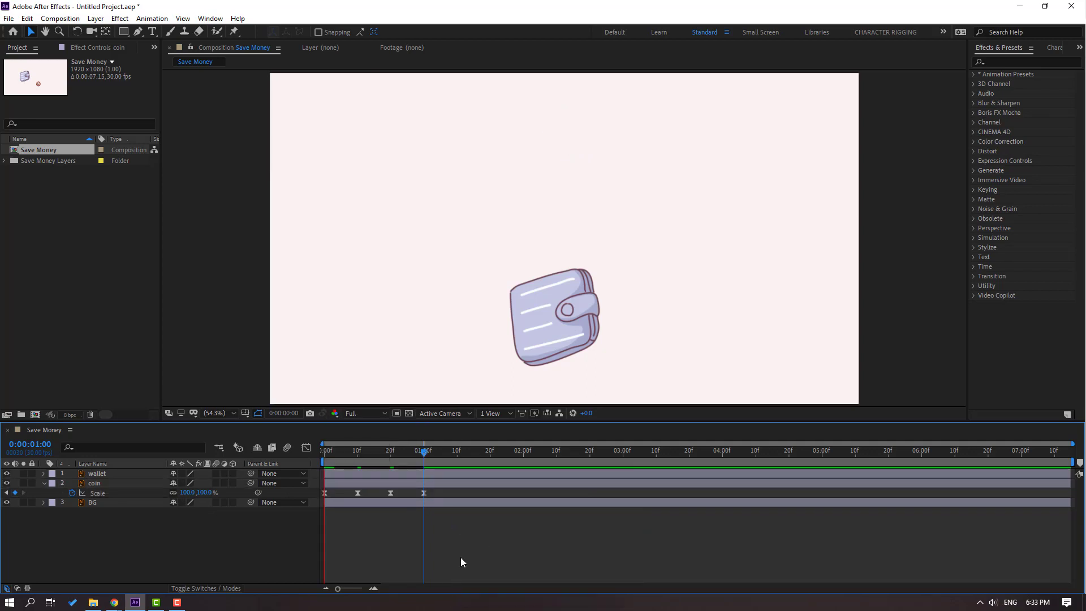
{"action": "left_click_drag", "start_coordinate": [435, 497], "coordinate": [308, 508]}
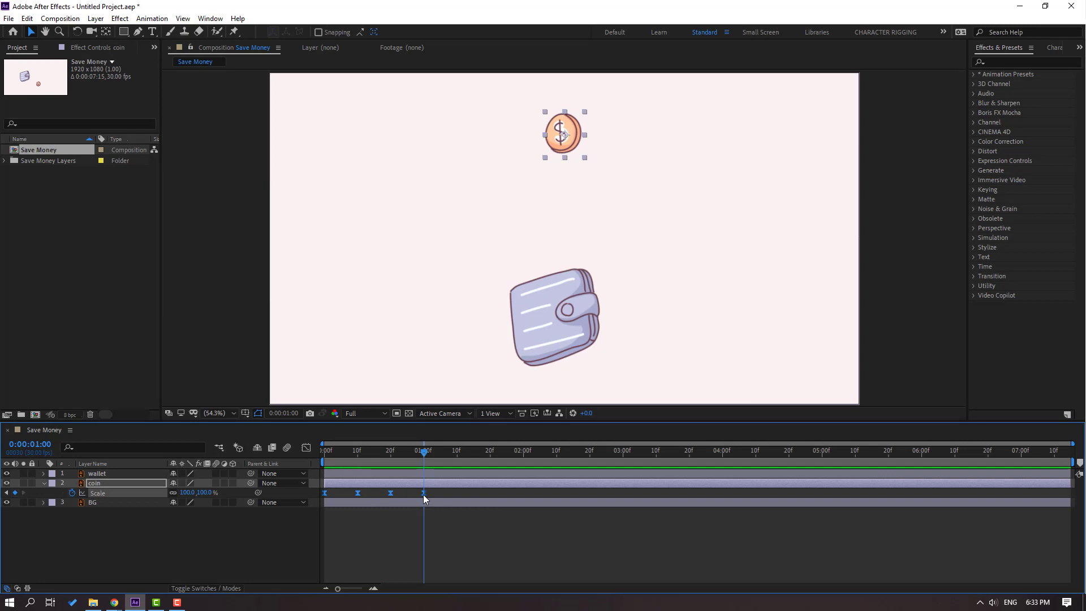
{"action": "left_click_drag", "start_coordinate": [424, 493], "coordinate": [394, 493]}
{"action": "key", "text": "space"}
{"action": "key", "text": "space"}
Keyframe the coin's Position at the top, then drag it down onto the wallet 10 frames later.
{"action": "key", "text": "shift+p"}
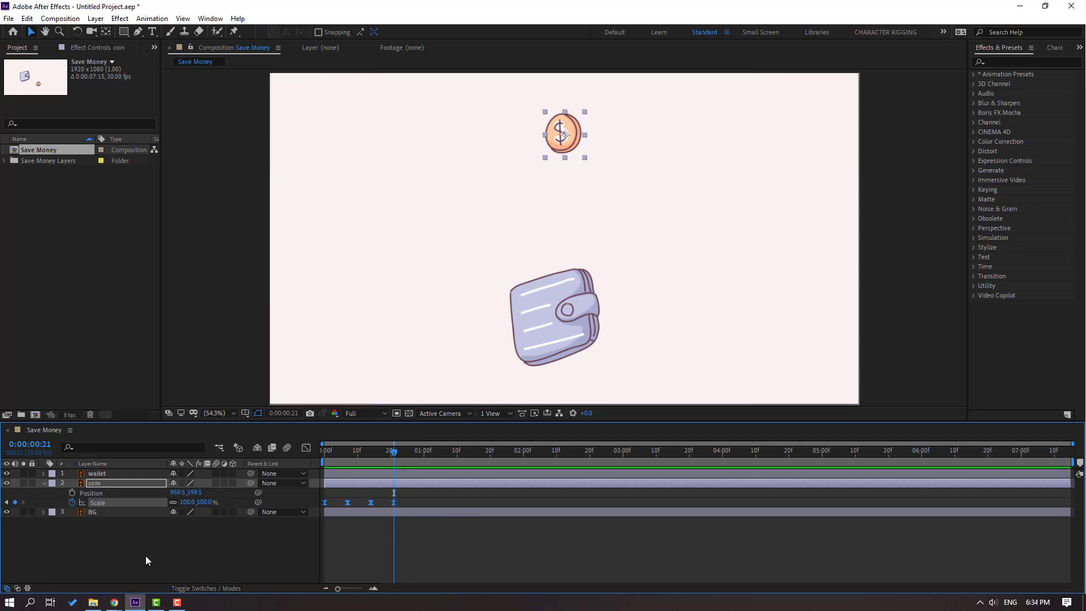
{"action": "left_click", "coordinate": [72, 493]}
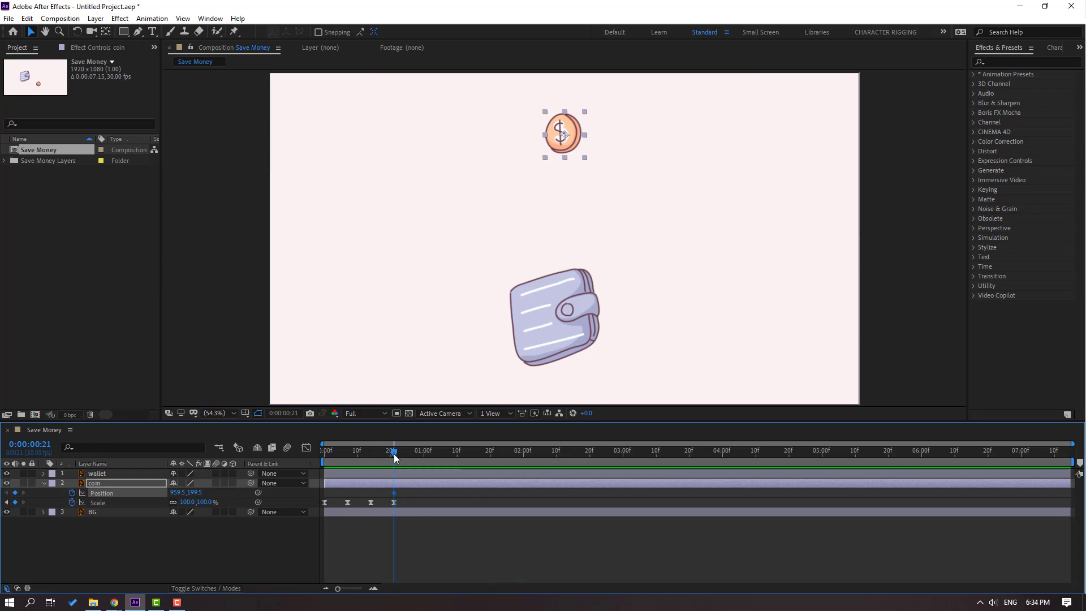
{"action": "key", "text": "shift+Page_Down"}
{"action": "left_click", "coordinate": [301, 541]}
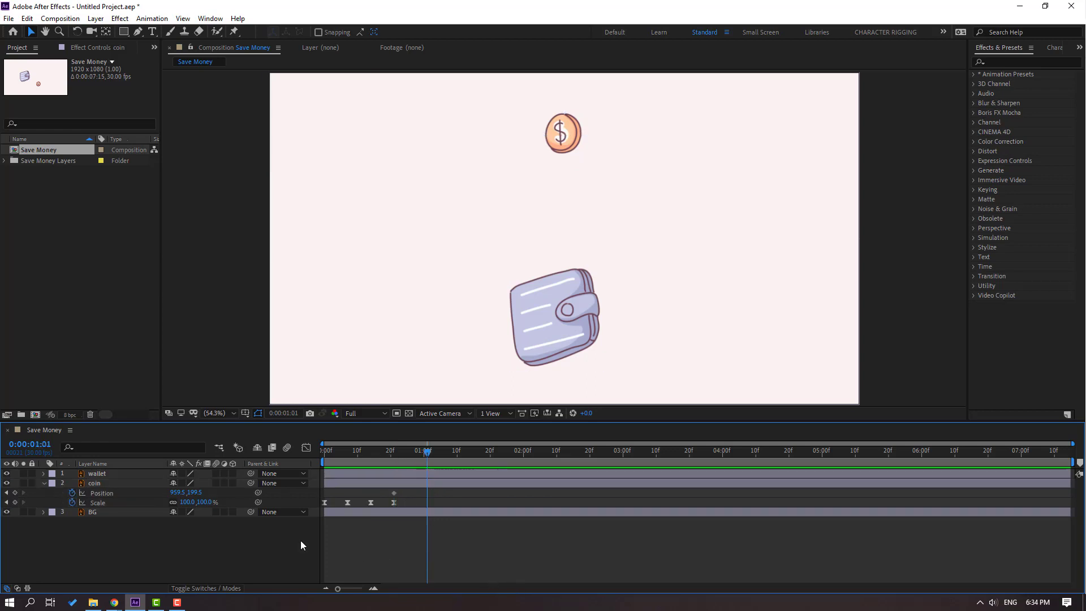
{"action": "left_click_drag", "start_coordinate": [198, 496], "coordinate": [526, 489]}
Easy Ease both Position keyframes and shape the speed graph to start slow and accelerate.
{"action": "left_click_drag", "start_coordinate": [437, 493], "coordinate": [385, 489]}
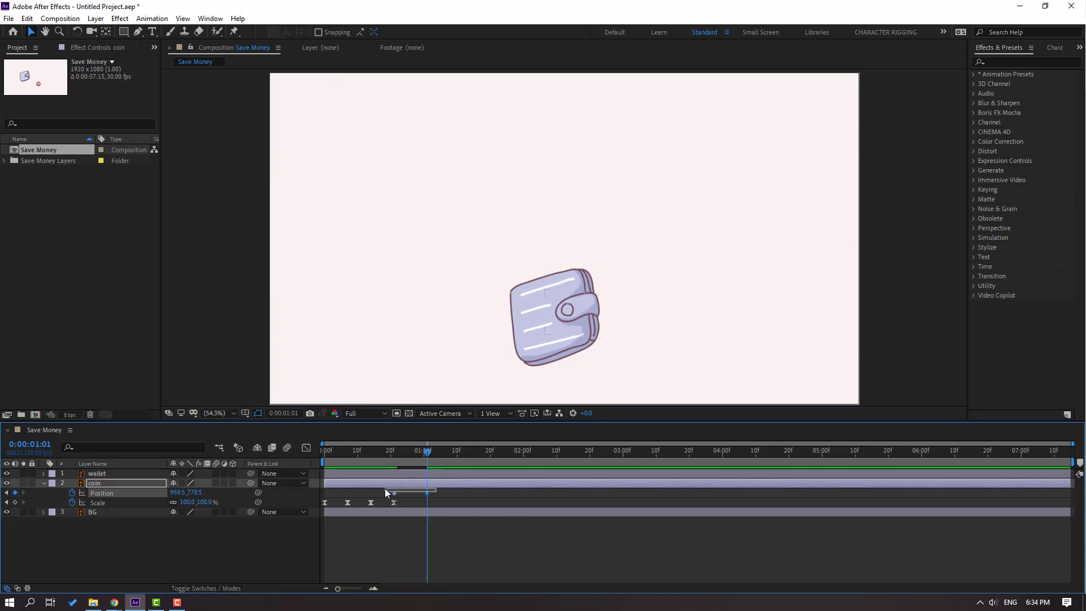
{"action": "right_click", "coordinate": [394, 496]}
{"action": "mouse_move", "coordinate": [447, 484]}
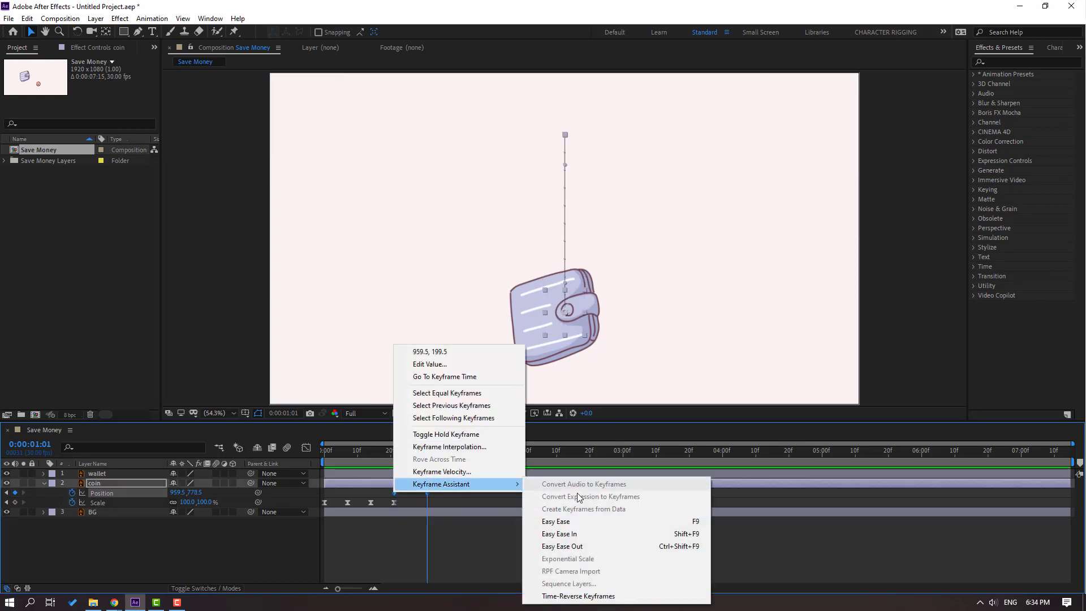
{"action": "left_click", "coordinate": [566, 518]}
{"action": "left_click", "coordinate": [306, 448]}
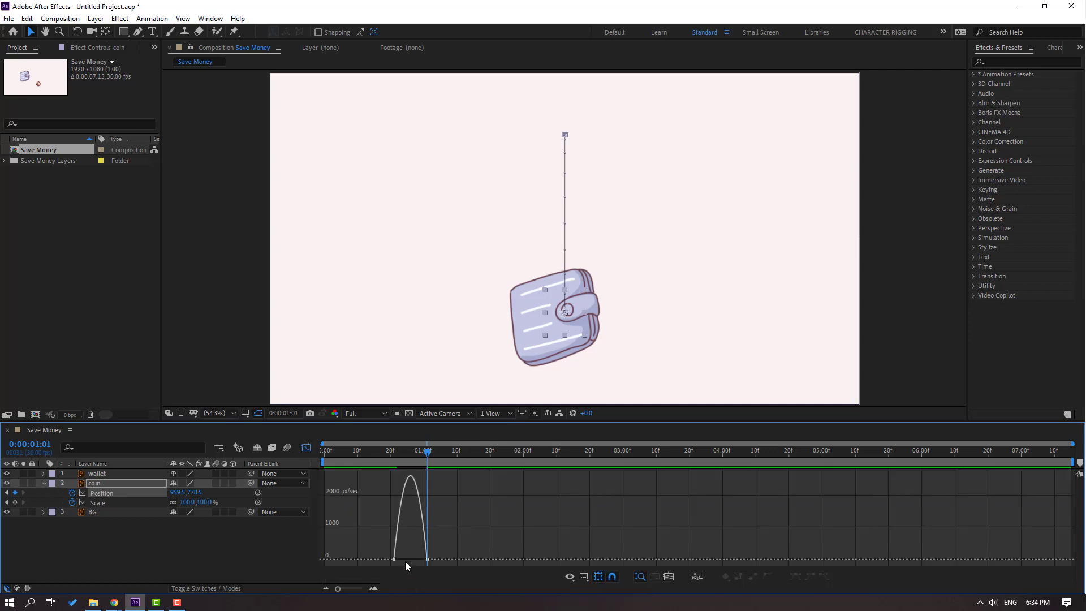
{"action": "left_click_drag", "start_coordinate": [404, 559], "coordinate": [411, 560]}
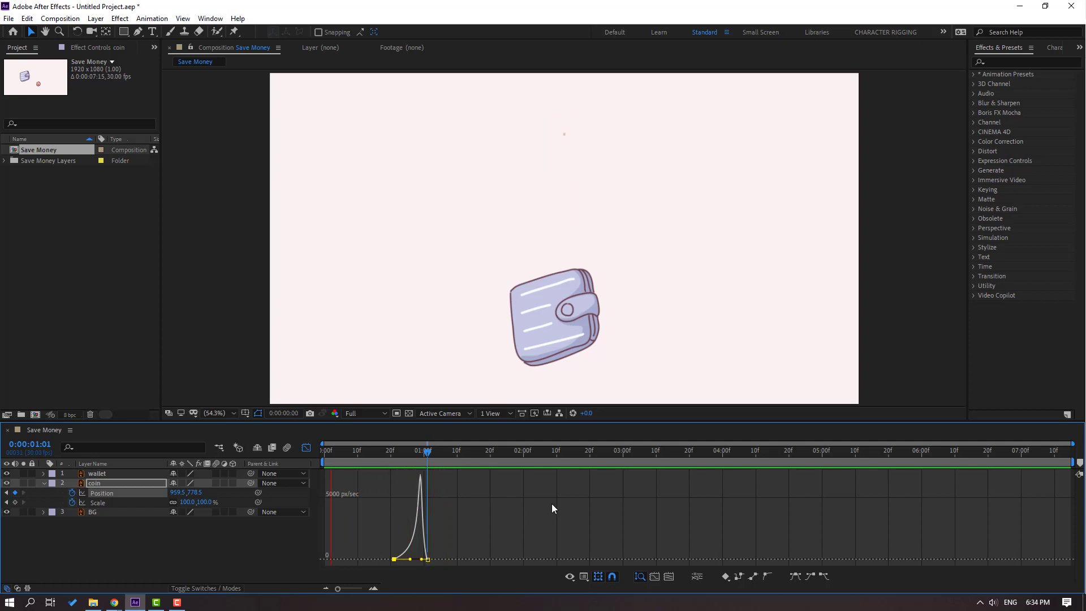
{"action": "key", "text": "space"}
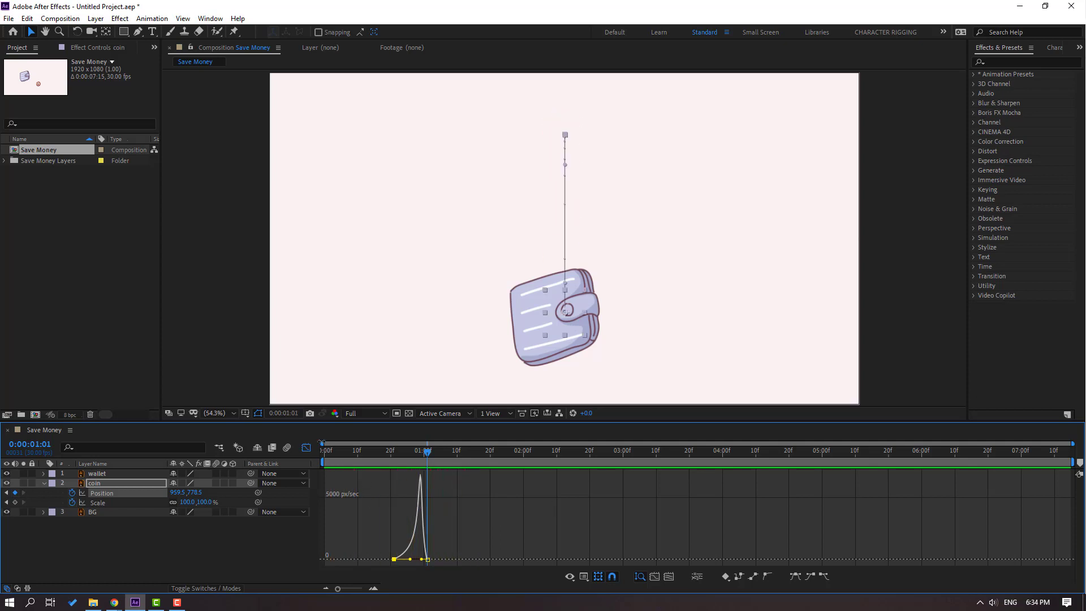
{"action": "left_click", "coordinate": [306, 448]}
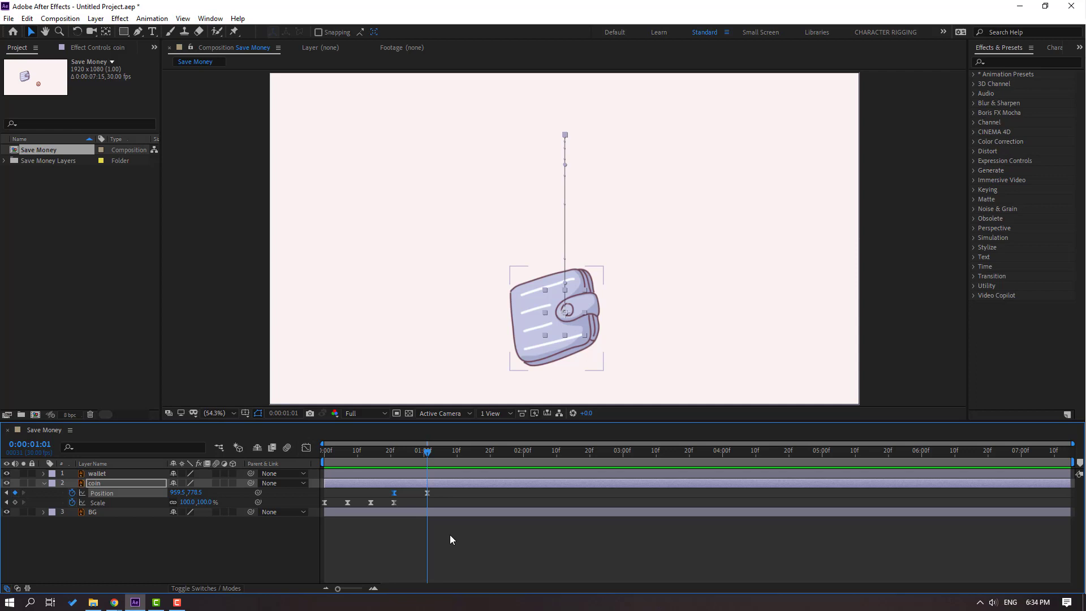
Drag the landing Position keyframe a few frames later and preview the fall.
{"action": "left_click", "coordinate": [427, 494]}
{"action": "left_click_drag", "start_coordinate": [428, 493], "coordinate": [447, 495]}
{"action": "key", "text": "space"}
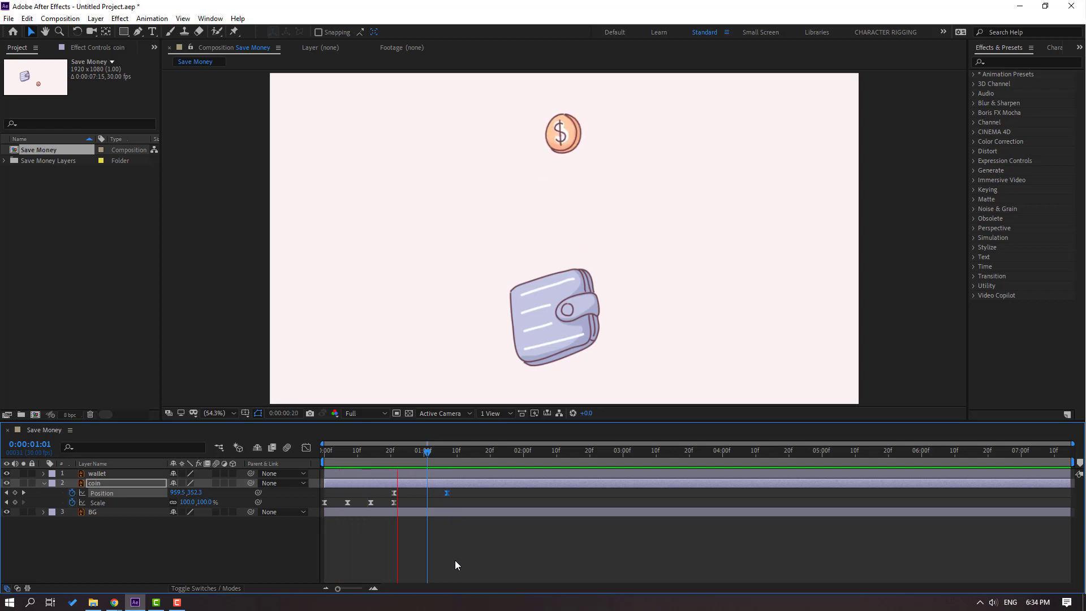
{"action": "key", "text": "space"}
{"action": "left_click", "coordinate": [93, 484]}
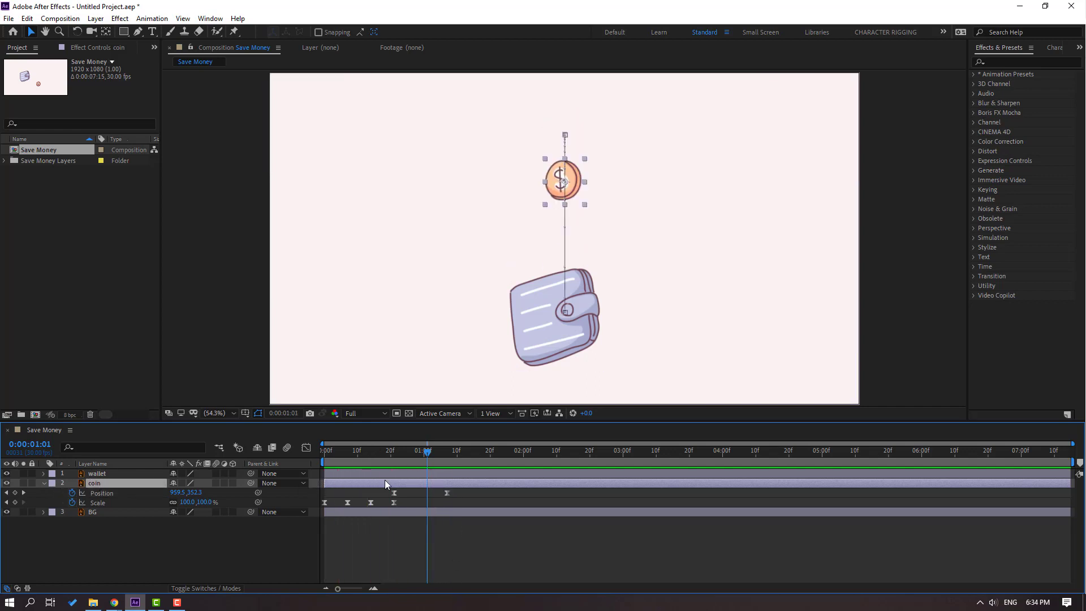
{"action": "key", "text": "shift+r"}
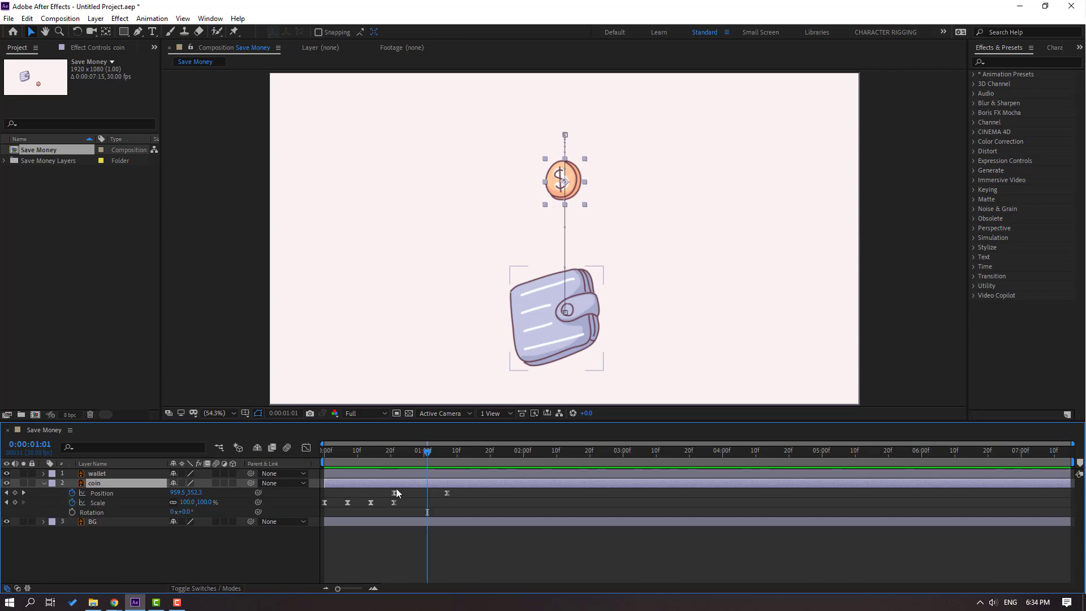
Keyframe the coin's Rotation at +20° at the start and -15° at frame 11.
{"action": "left_click_drag", "start_coordinate": [380, 456], "coordinate": [316, 458]}
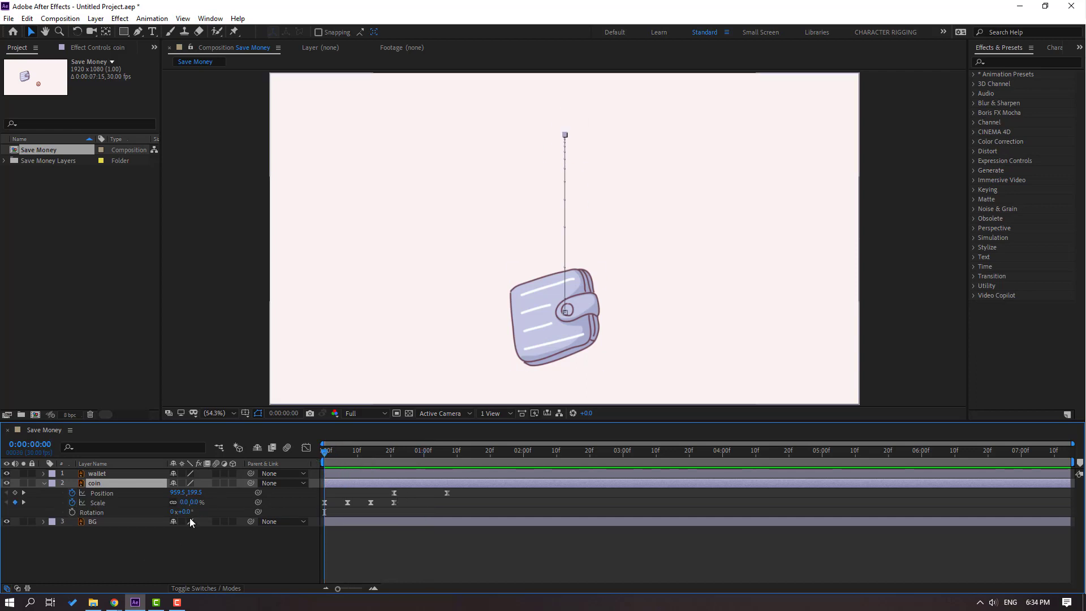
{"action": "type", "text": "20"}
{"action": "key", "text": "Return"}
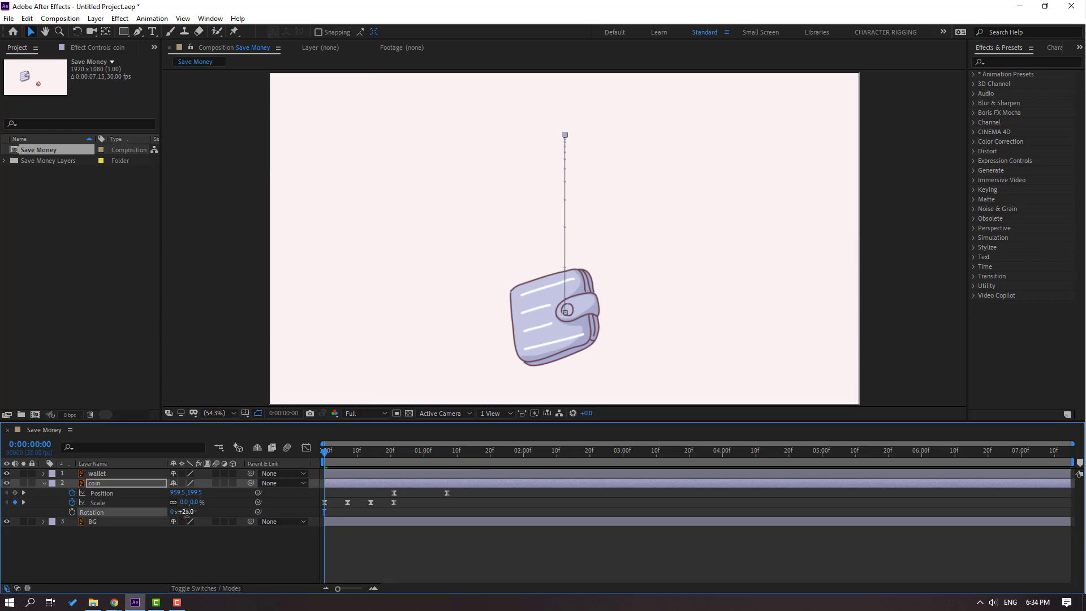
{"action": "left_click_drag", "start_coordinate": [337, 461], "coordinate": [361, 461]}
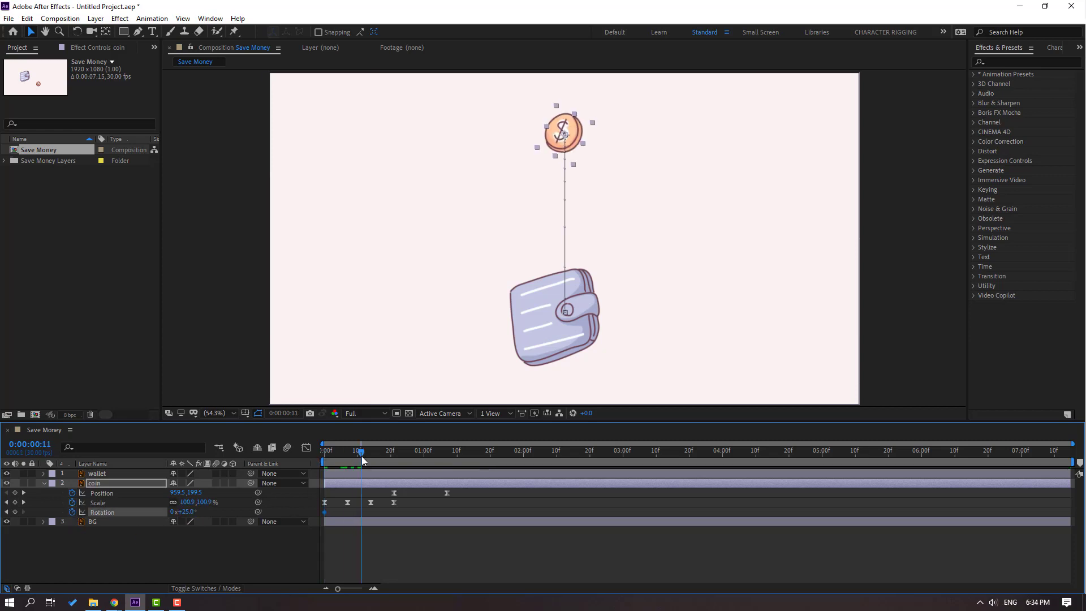
{"action": "left_click", "coordinate": [192, 512]}
{"action": "type", "text": "-15"}
{"action": "key", "text": "Return"}
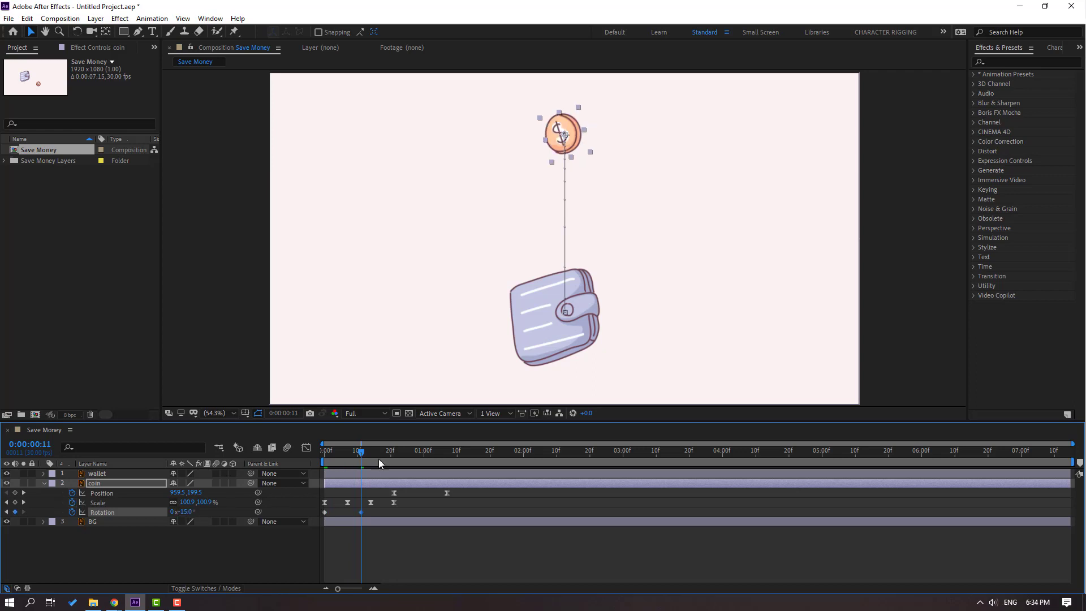
Return Rotation to 0° at frame 21 and Easy Ease the three rotation keyframes.
{"action": "left_click", "coordinate": [394, 460]}
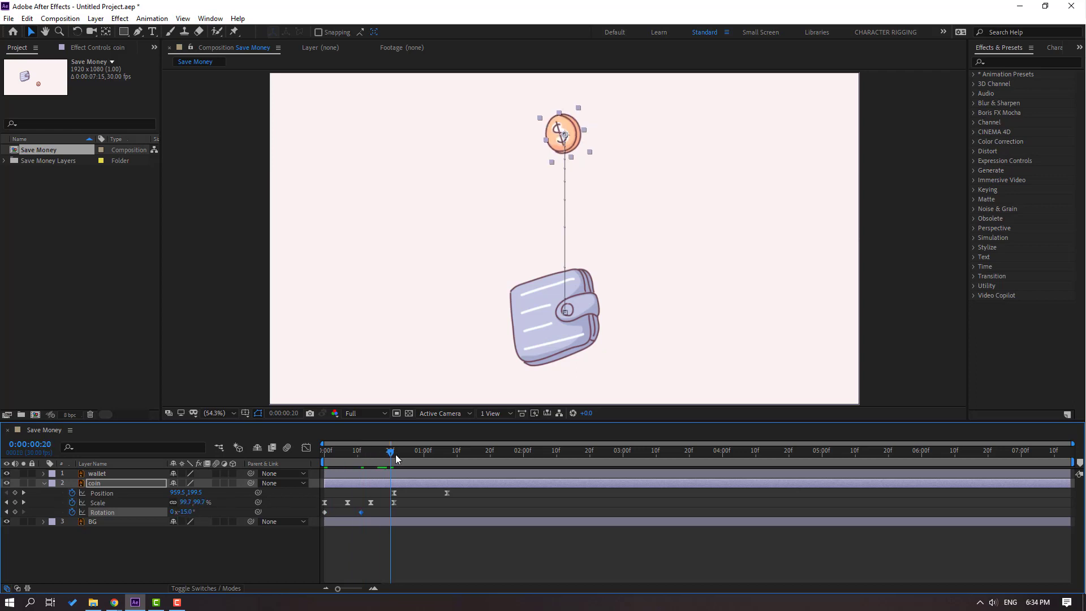
{"action": "left_click", "coordinate": [190, 511]}
{"action": "type", "text": "0"}
{"action": "key", "text": "Return"}
{"action": "left_click_drag", "start_coordinate": [398, 516], "coordinate": [325, 514]}
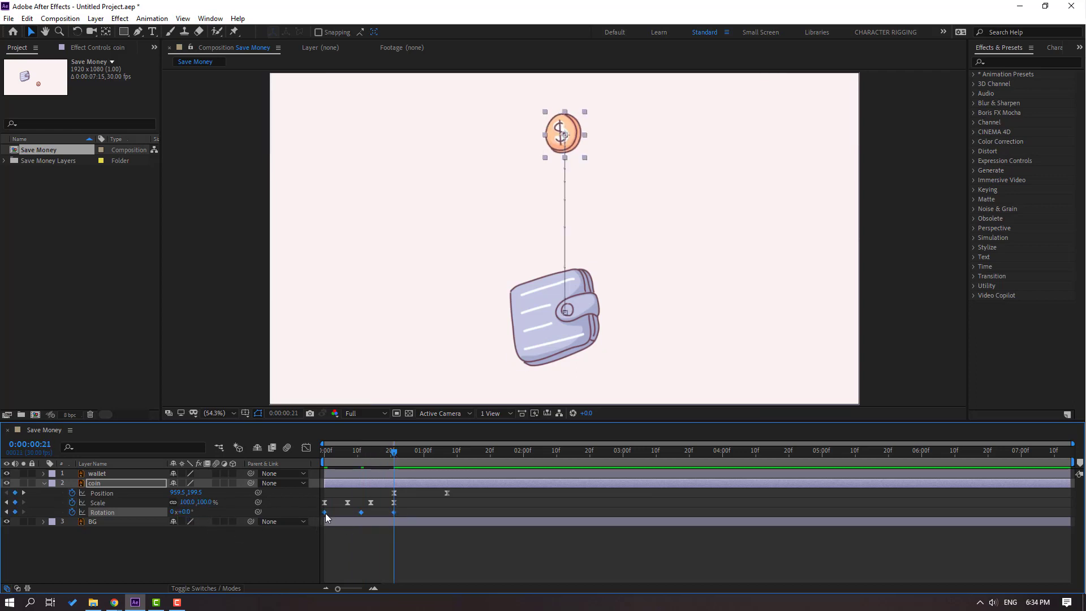
{"action": "right_click", "coordinate": [325, 514]}
{"action": "mouse_move", "coordinate": [343, 504]}
{"action": "left_click", "coordinate": [543, 439]}
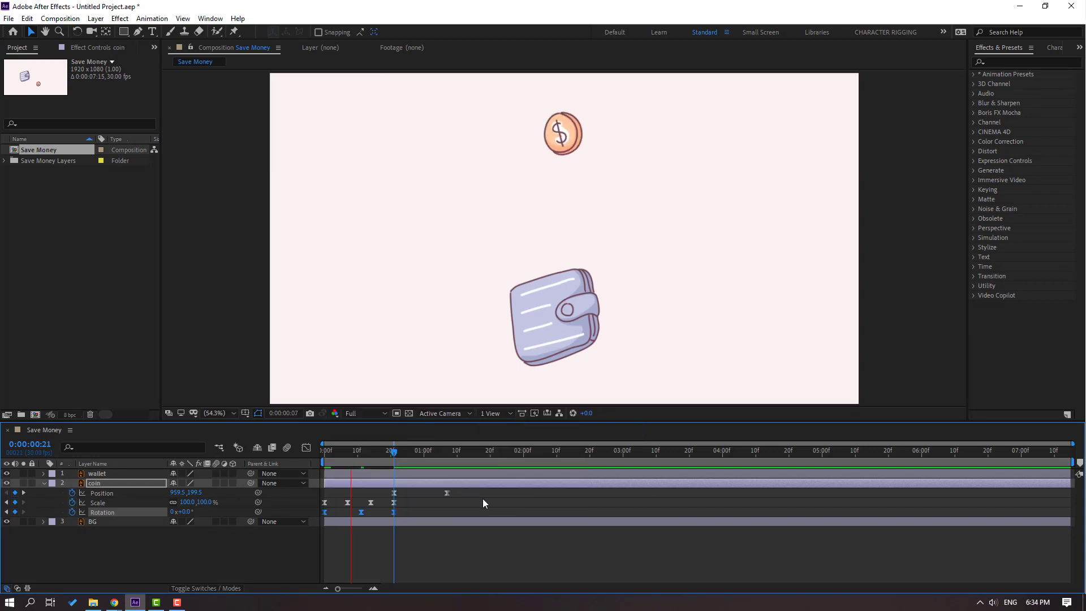
{"action": "key", "text": "space"}
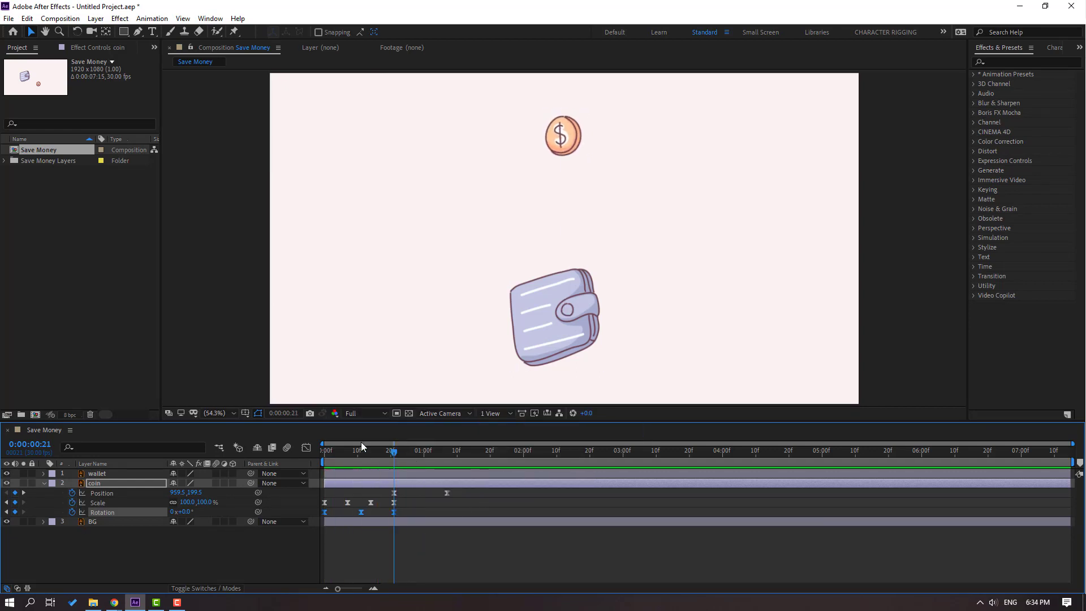
Add a backward spin keyframe during the fall, shift it to 1:07, and preview.
{"action": "left_click", "coordinate": [363, 453]}
{"action": "left_click_drag", "start_coordinate": [364, 452], "coordinate": [433, 455]}
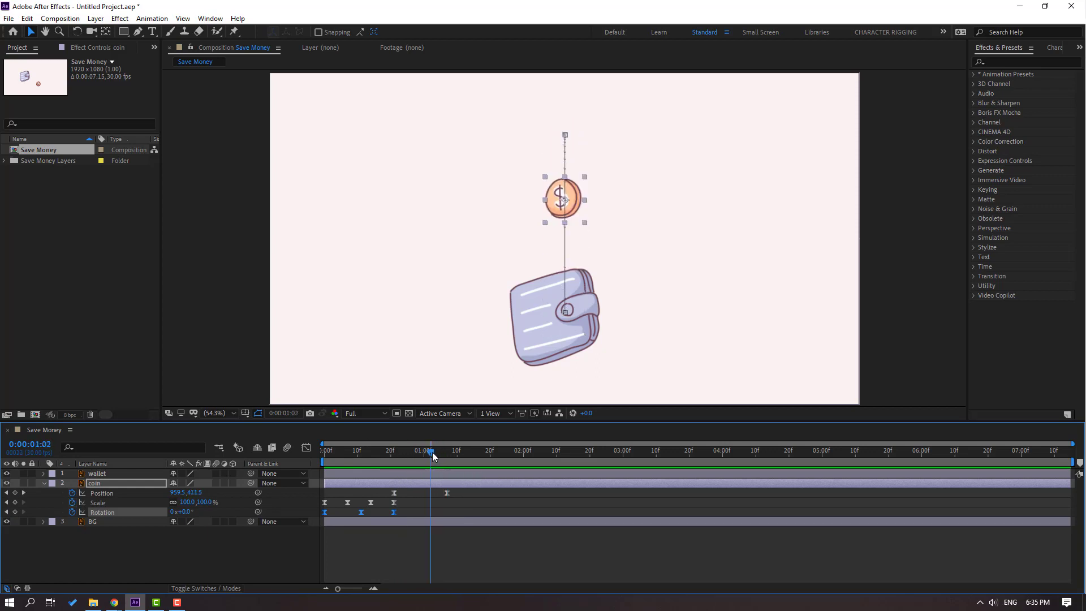
{"action": "left_click", "coordinate": [270, 565]}
{"action": "left_click_drag", "start_coordinate": [182, 512], "coordinate": [177, 556]}
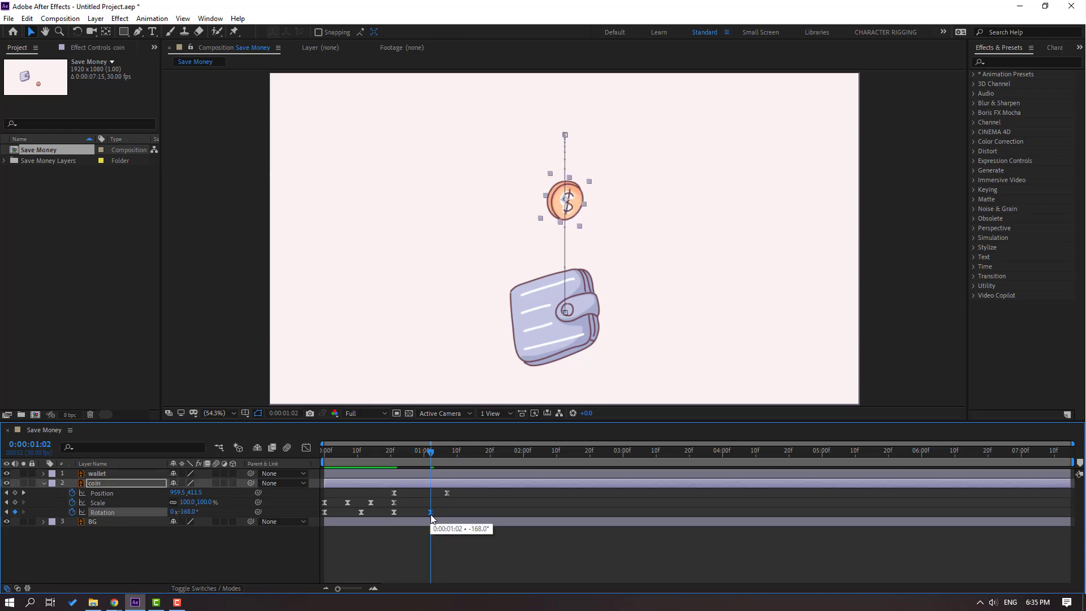
{"action": "left_click_drag", "start_coordinate": [430, 513], "coordinate": [467, 545]}
{"action": "left_click", "coordinate": [465, 549]}
{"action": "key", "text": "space"}
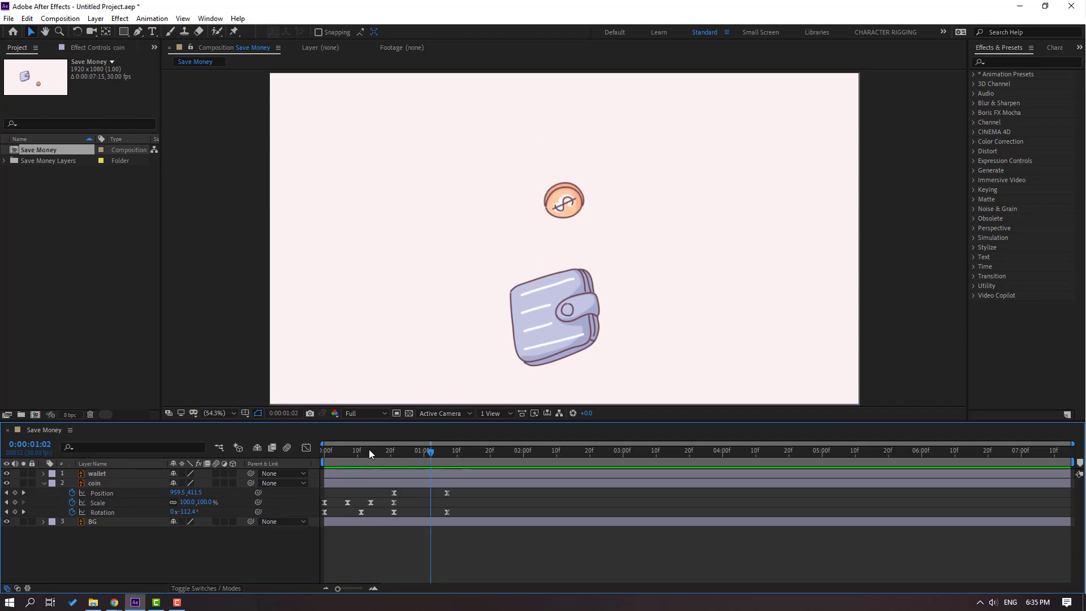
Change the coin's starting rotation to +50° and move to 1:05 where it lands.
{"action": "left_click_drag", "start_coordinate": [368, 450], "coordinate": [315, 456]}
{"action": "type", "text": "50"}
{"action": "key", "text": "Return"}
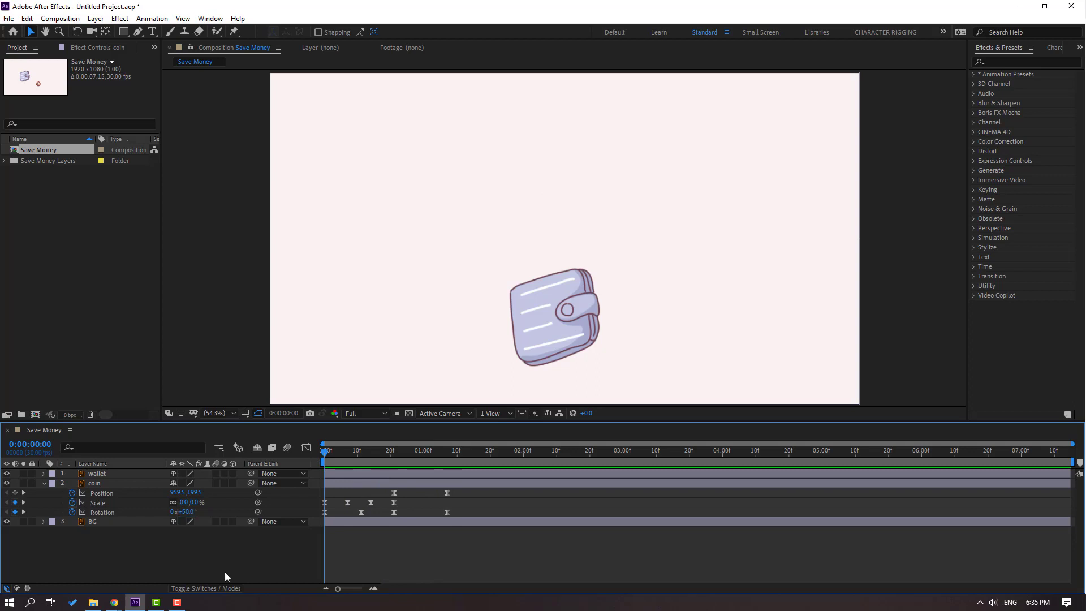
{"action": "key", "text": "space"}
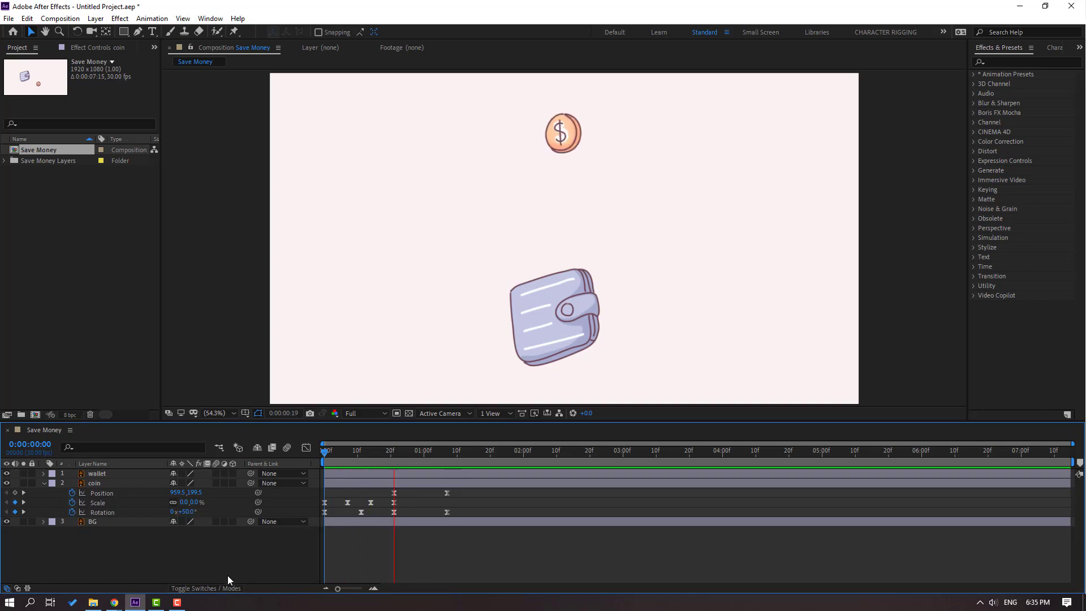
{"action": "key", "text": "space"}
{"action": "key", "text": "space"}
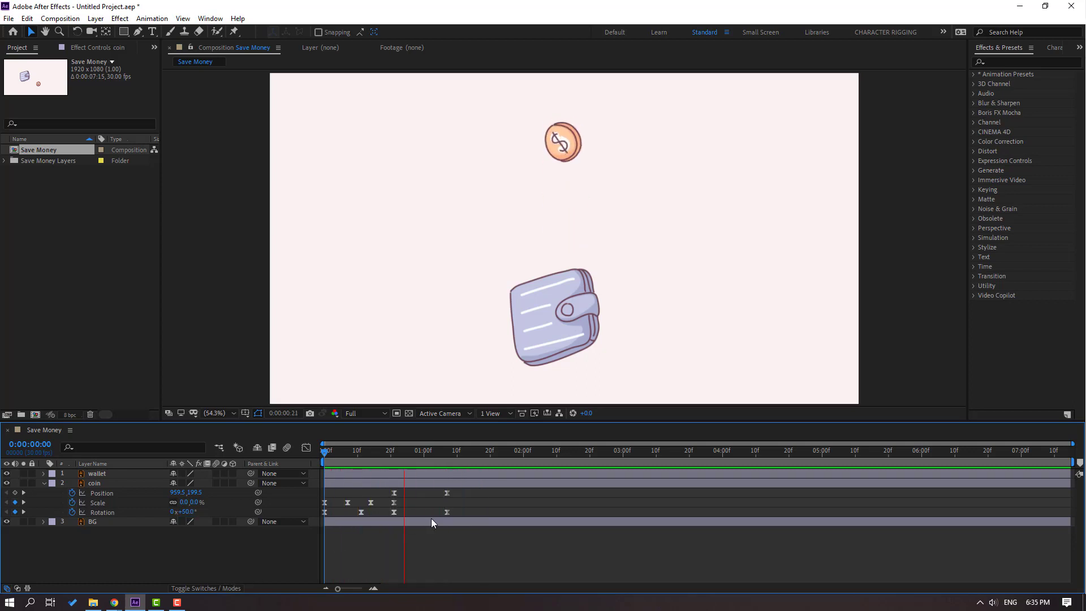
{"action": "mouse_move", "coordinate": [422, 452]}
{"action": "left_mouse_down"}
{"action": "mouse_move", "coordinate": [411, 450]}
{"action": "mouse_move", "coordinate": [442, 457]}
{"action": "left_mouse_up"}
{"action": "left_click", "coordinate": [107, 476]}
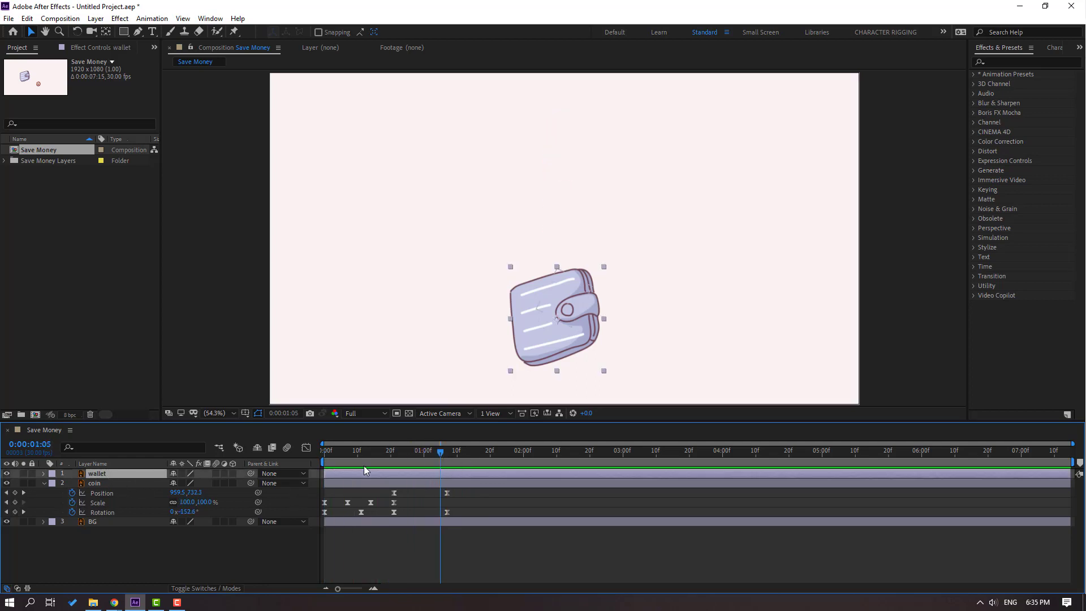
Keyframe the wallet's Scale at 110% at 1:05, then 95% at the next keyframe.
{"action": "key", "text": "s"}
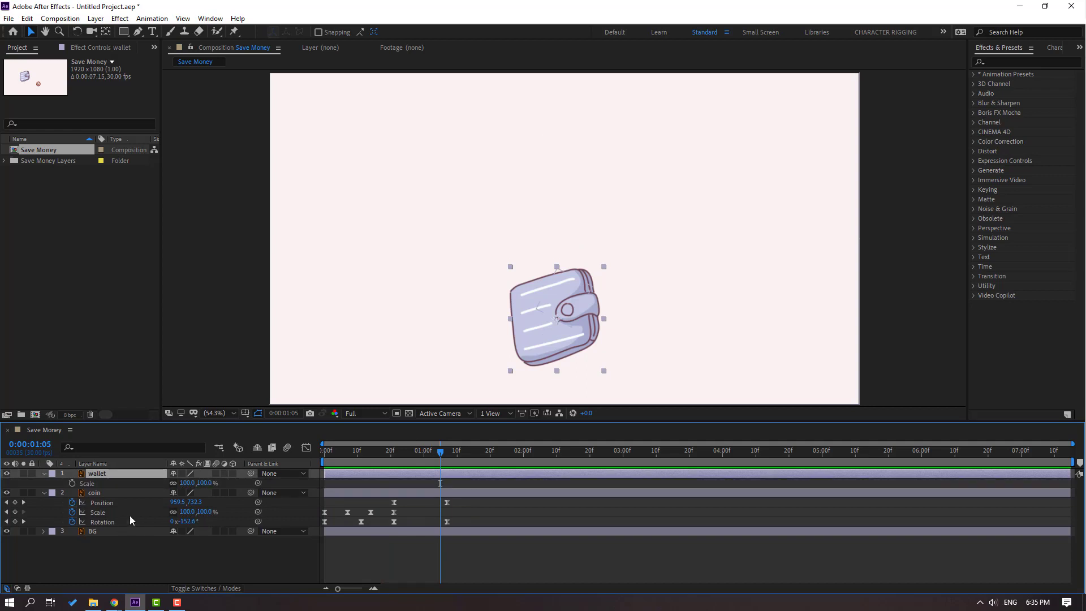
{"action": "left_click", "coordinate": [72, 484]}
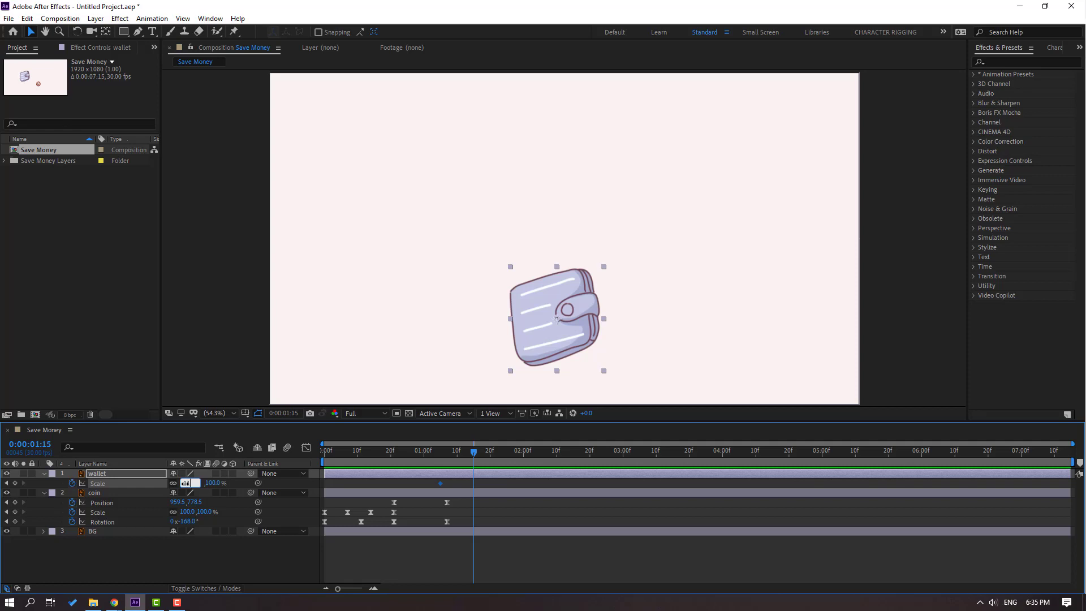
{"action": "type", "text": "110"}
{"action": "key", "text": "Return"}
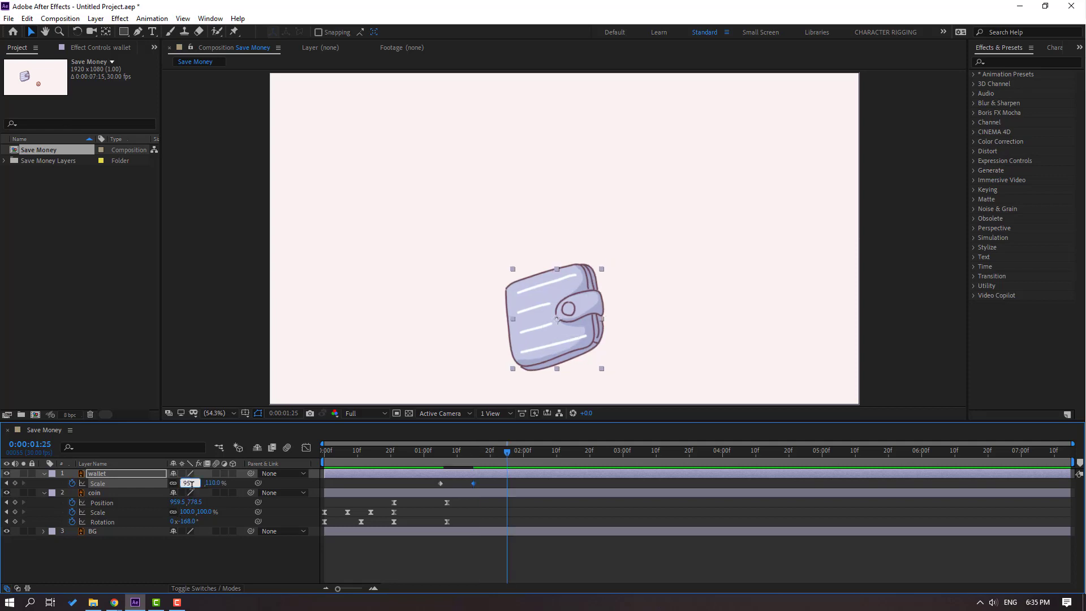
{"action": "left_click", "coordinate": [191, 485]}
{"action": "type", "text": "95"}
{"action": "key", "text": "Return"}
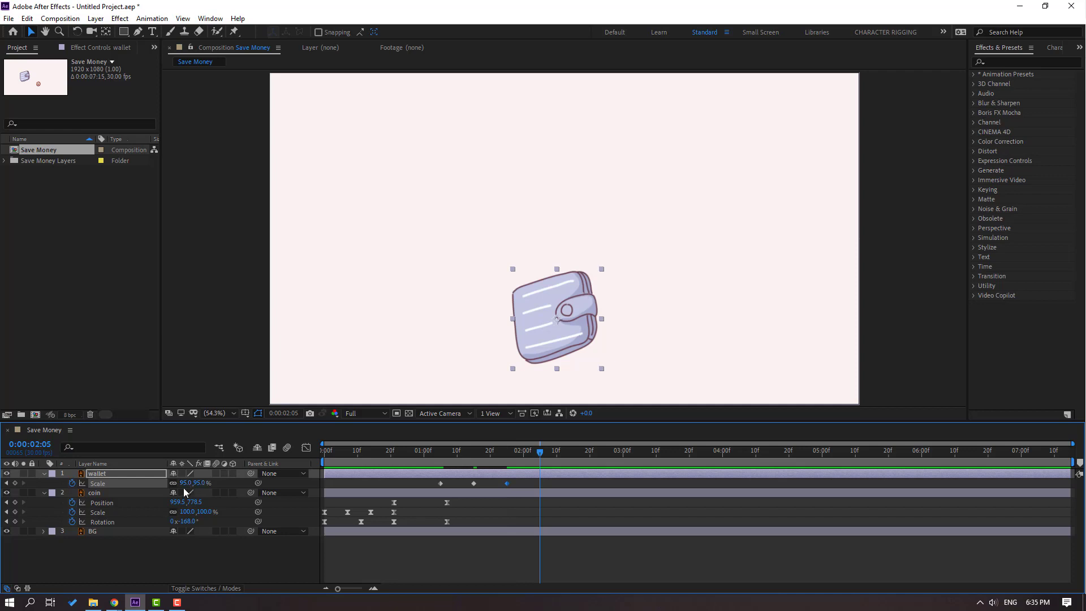
Settle the wallet's Scale at 100%, Easy Ease all its Scale keyframes, and preview.
{"action": "left_click", "coordinate": [190, 484]}
{"action": "type", "text": "100"}
{"action": "key", "text": "Return"}
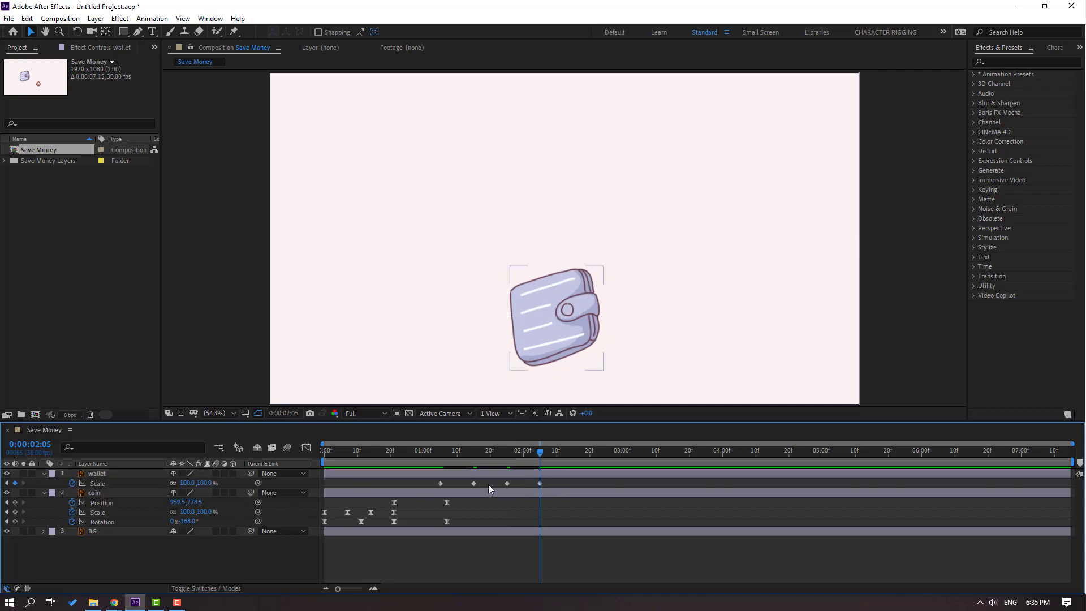
{"action": "left_click_drag", "start_coordinate": [489, 487], "coordinate": [436, 487]}
{"action": "right_click", "coordinate": [440, 483]}
{"action": "mouse_move", "coordinate": [509, 476]}
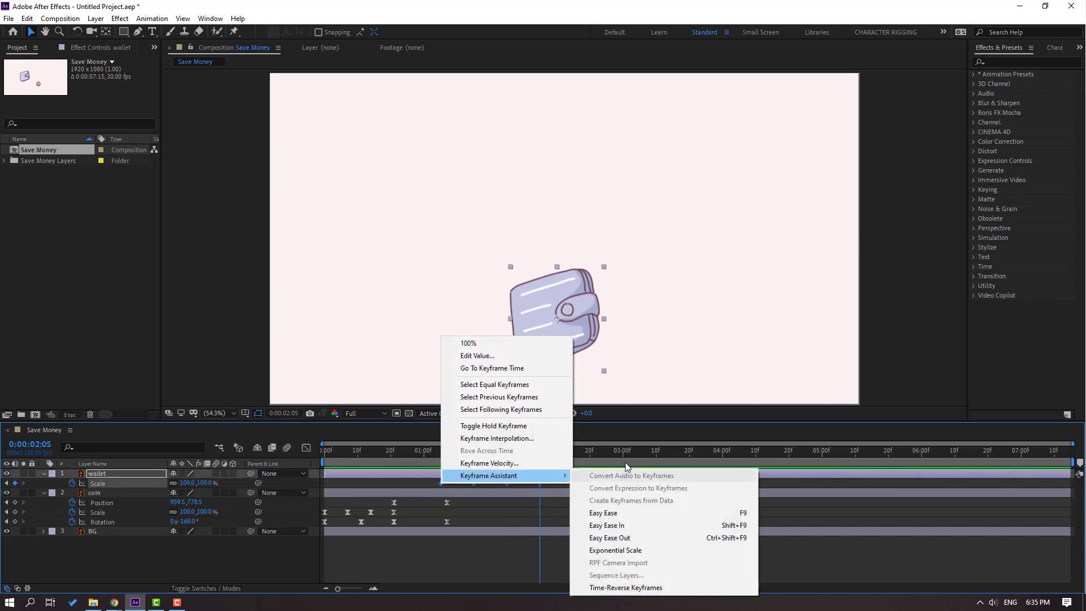
{"action": "left_click", "coordinate": [604, 513]}
{"action": "key", "text": "space"}
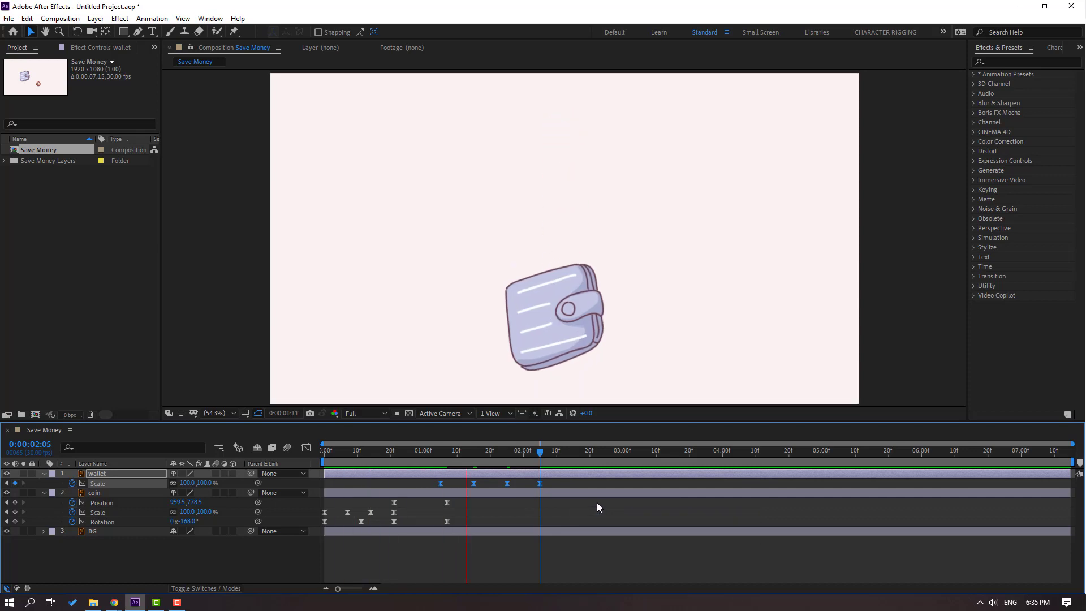
{"action": "key", "text": "space"}
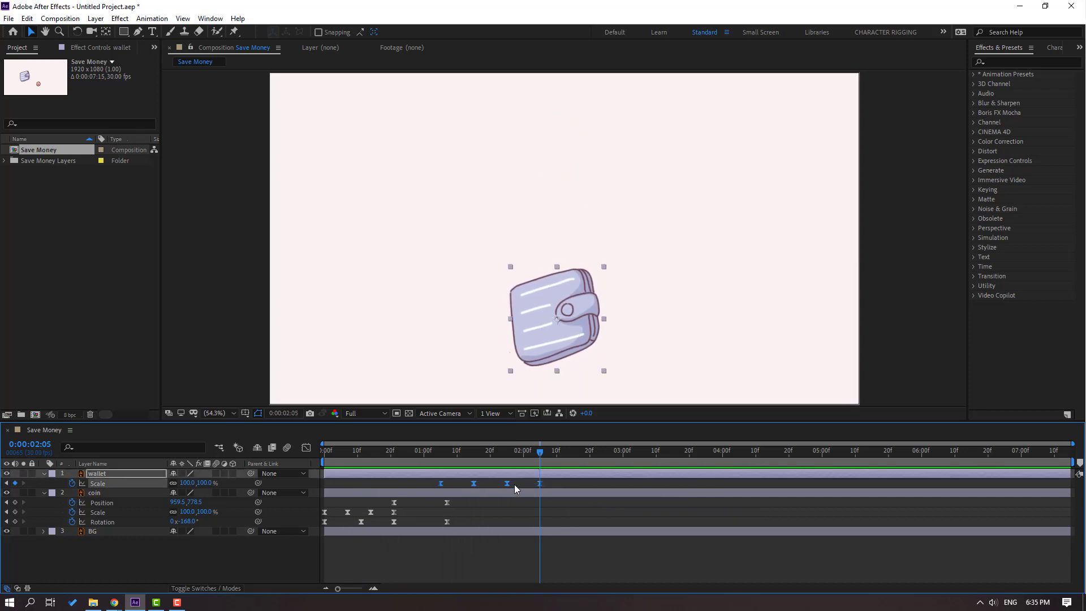
Nudge the wallet bounce keyframes and pull the last one earlier, previewing from 1:05.
{"action": "left_click_drag", "start_coordinate": [512, 485], "coordinate": [509, 484]}
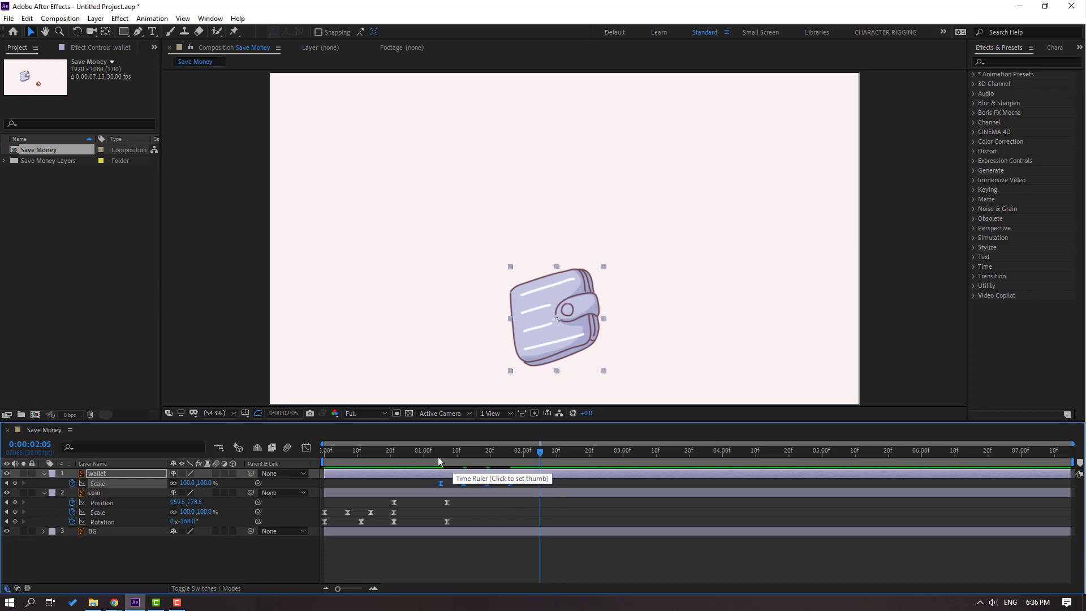
{"action": "left_click", "coordinate": [440, 455]}
{"action": "key", "text": "space"}
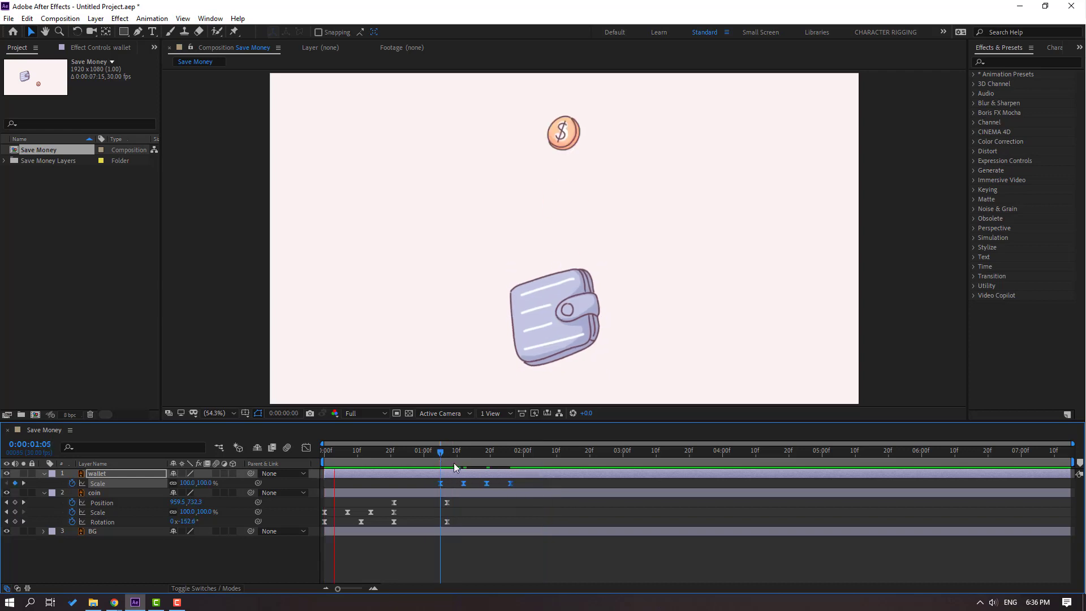
{"action": "key", "text": "space"}
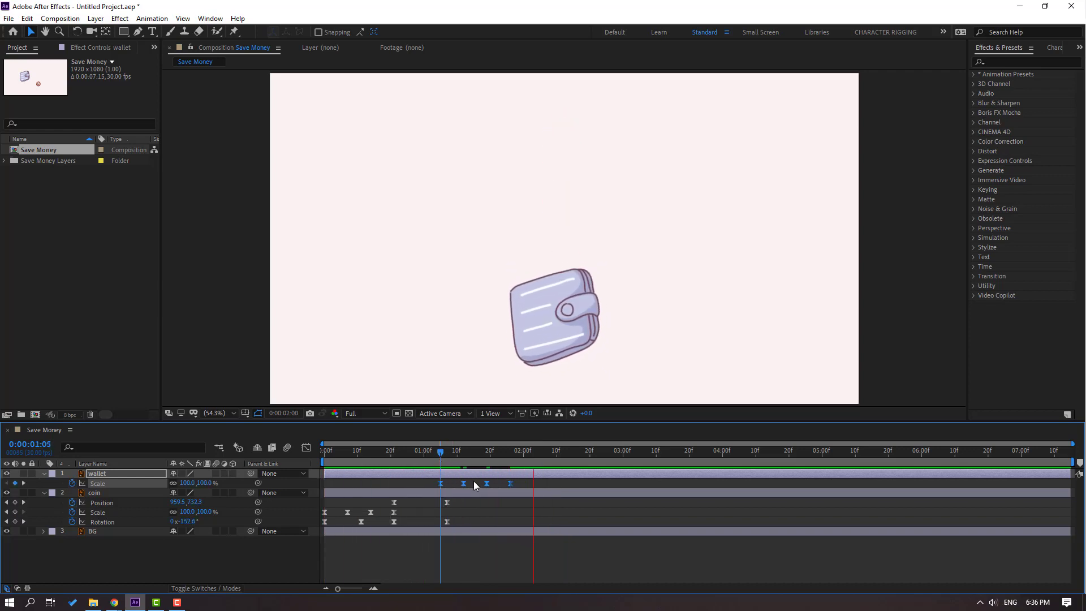
{"action": "left_click_drag", "start_coordinate": [511, 484], "coordinate": [498, 485]}
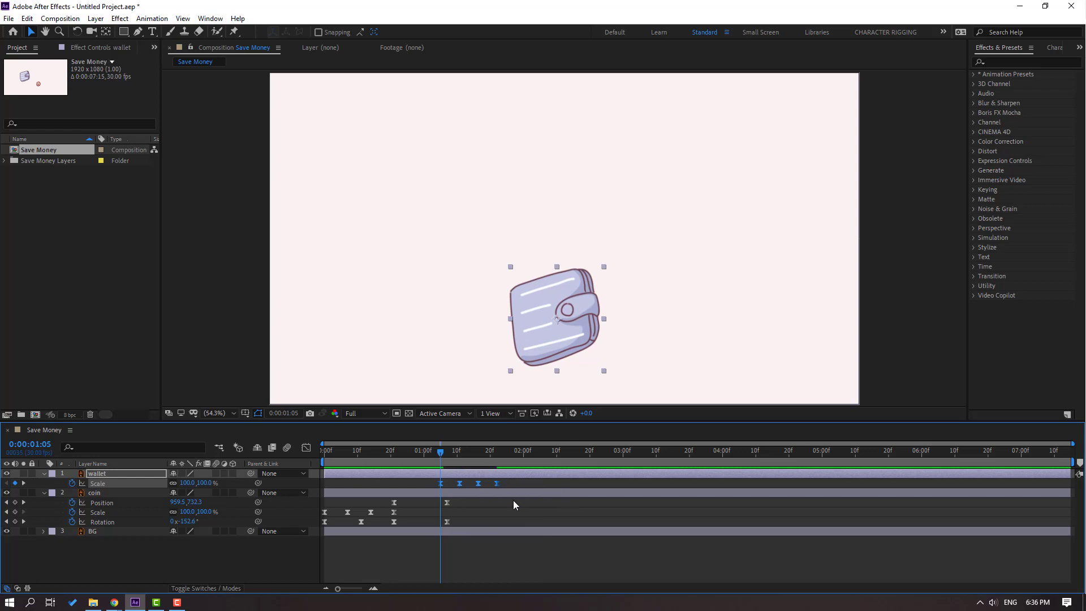
{"action": "key", "text": "space"}
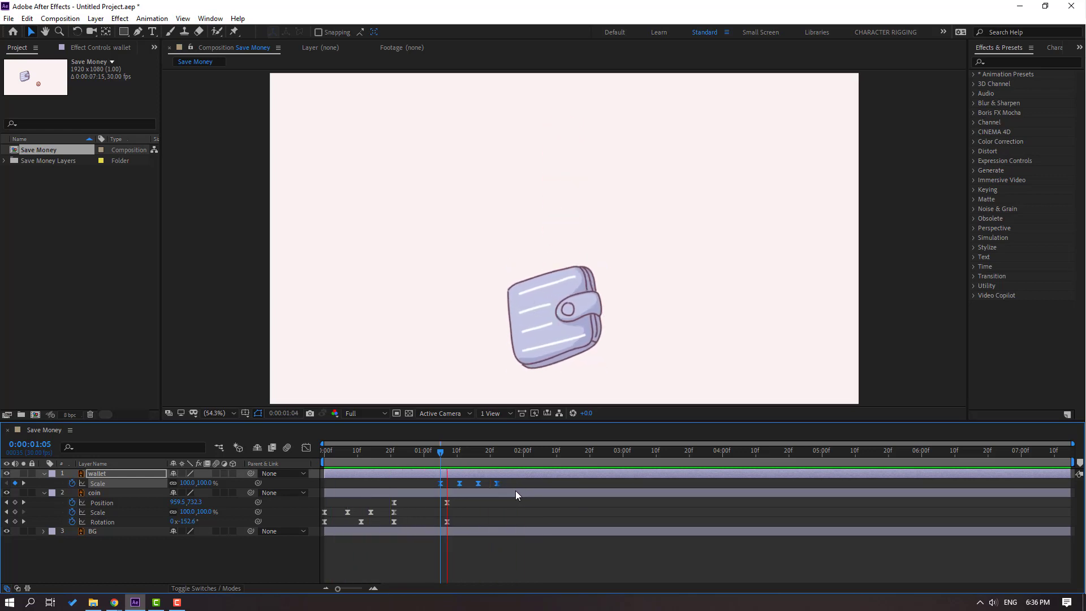
{"action": "key", "text": "space"}
Shift all four wallet Scale keyframes slightly earlier and preview the retimed bounce.
{"action": "left_click_drag", "start_coordinate": [477, 485], "coordinate": [469, 484]}
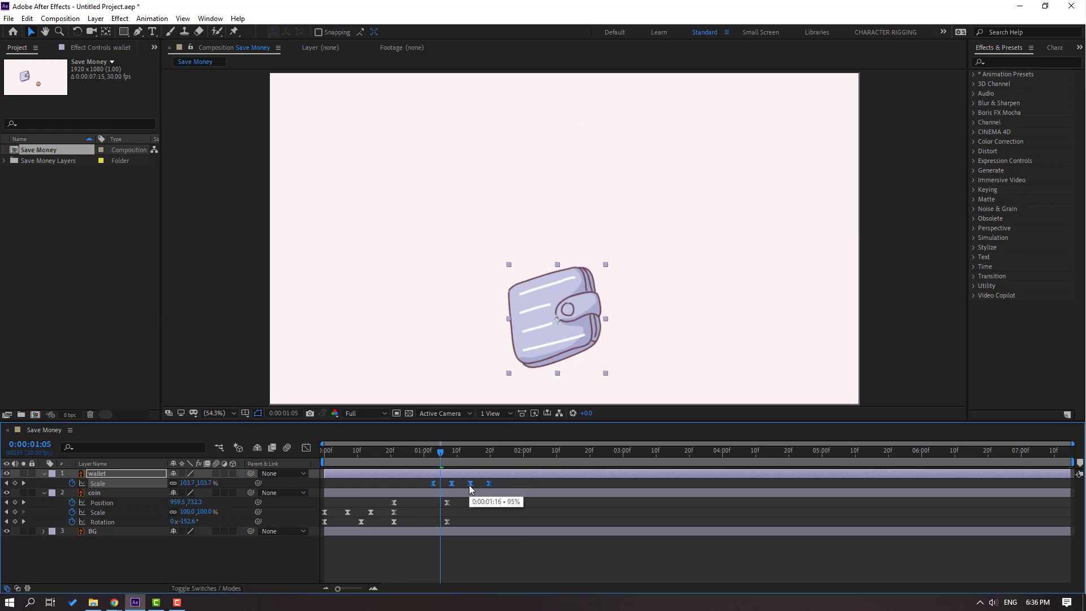
{"action": "key", "text": "space"}
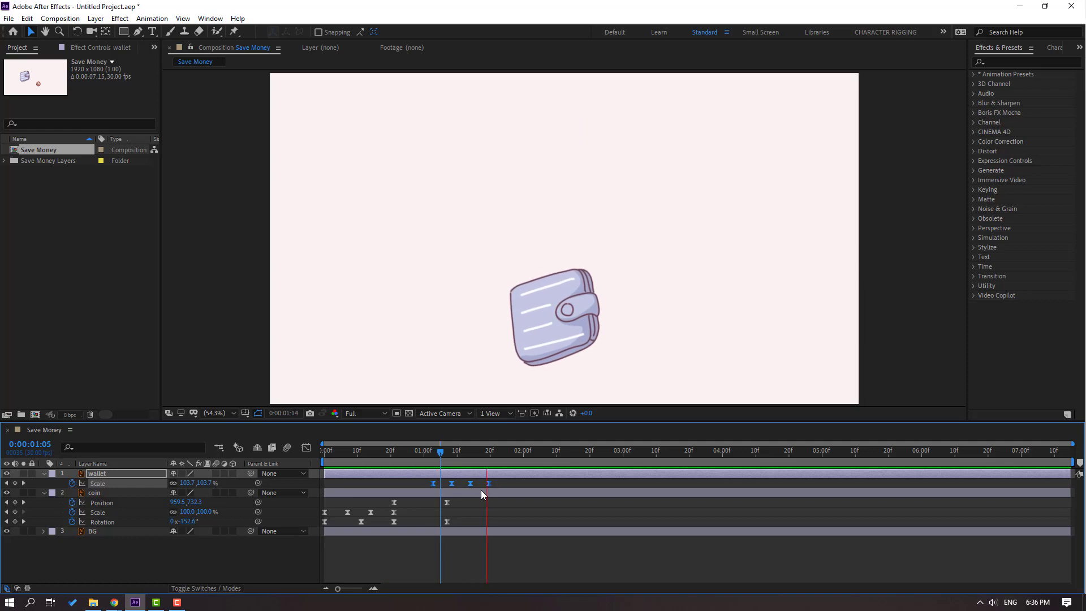
{"action": "key", "text": "space"}
{"action": "left_click_drag", "start_coordinate": [437, 451], "coordinate": [500, 485]}
{"action": "key", "text": "space"}
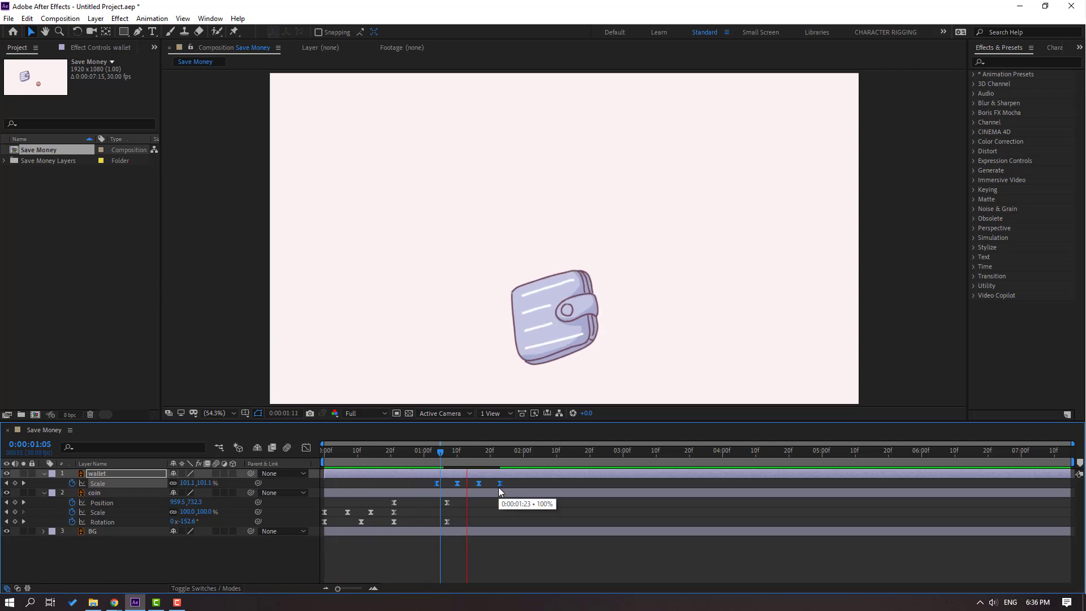
{"action": "key", "text": "space"}
{"action": "left_click_drag", "start_coordinate": [438, 451], "coordinate": [437, 450]}
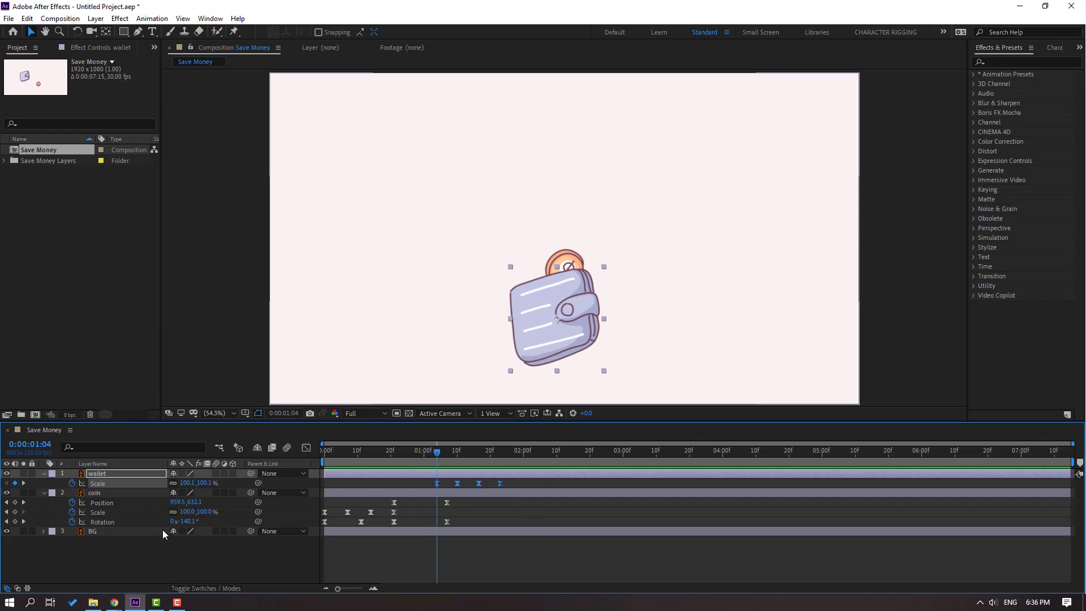
Keyframe wallet Position at 1:04, 20 px lower at 1:12, back at 1:20, and Easy Ease.
{"action": "key", "text": "alt+shift+p"}
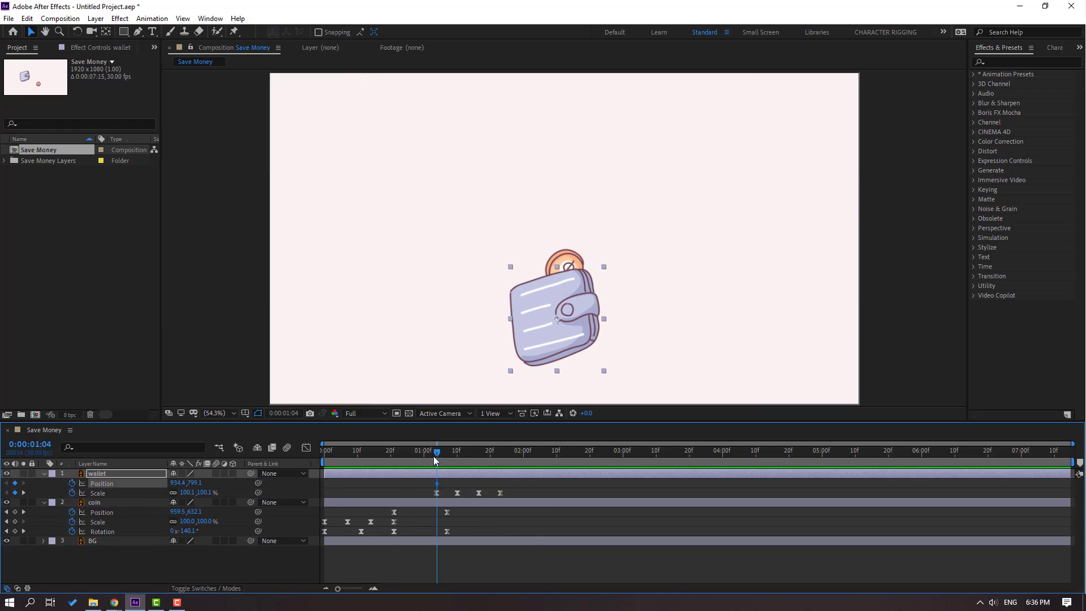
{"action": "left_click_drag", "start_coordinate": [446, 450], "coordinate": [463, 451]}
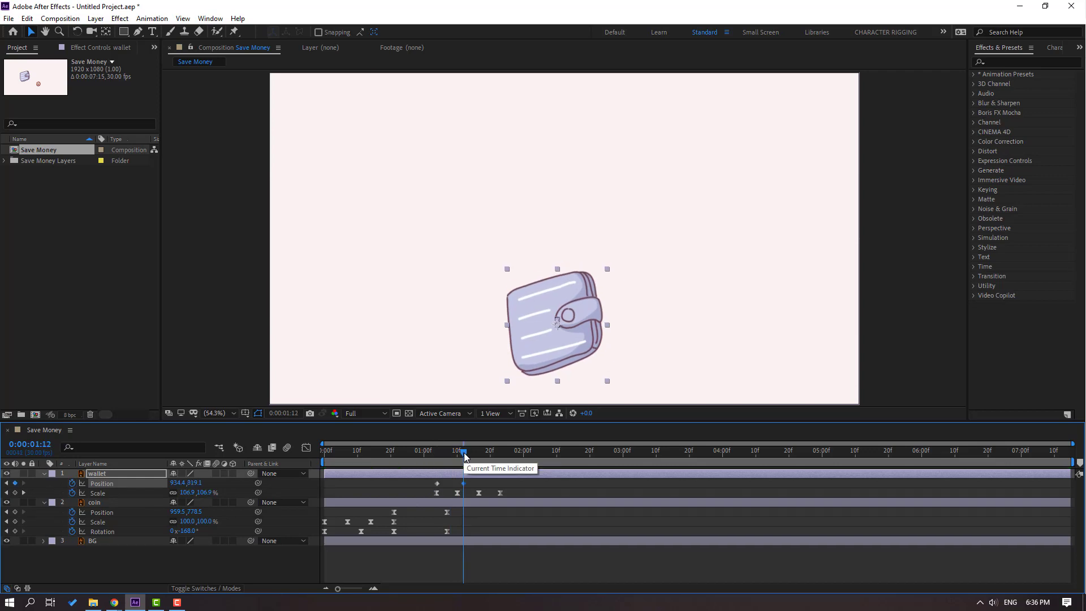
{"action": "key", "text": "shift+Down"}
{"action": "left_click_drag", "start_coordinate": [475, 457], "coordinate": [491, 455]}
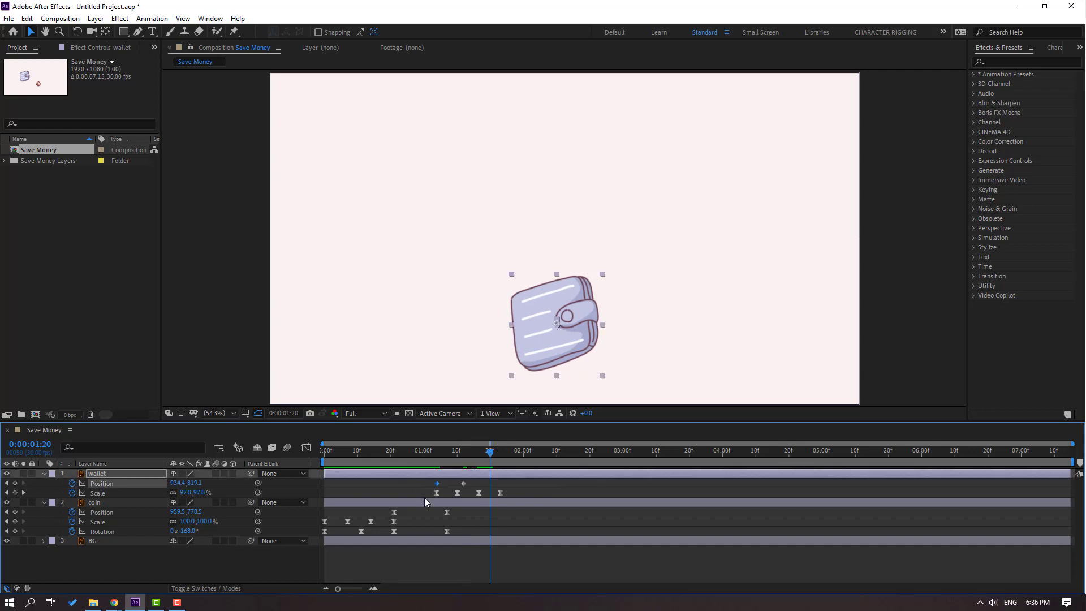
{"action": "key", "text": "shift+Up"}
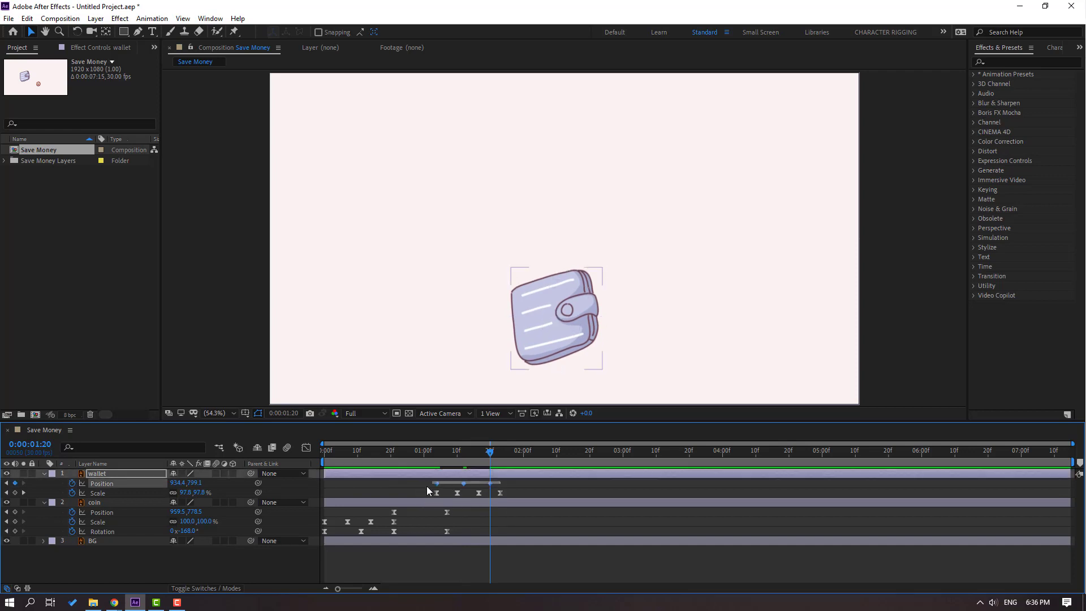
{"action": "right_click", "coordinate": [438, 482]}
{"action": "mouse_move", "coordinate": [450, 478]}
{"action": "left_click", "coordinate": [589, 513]}
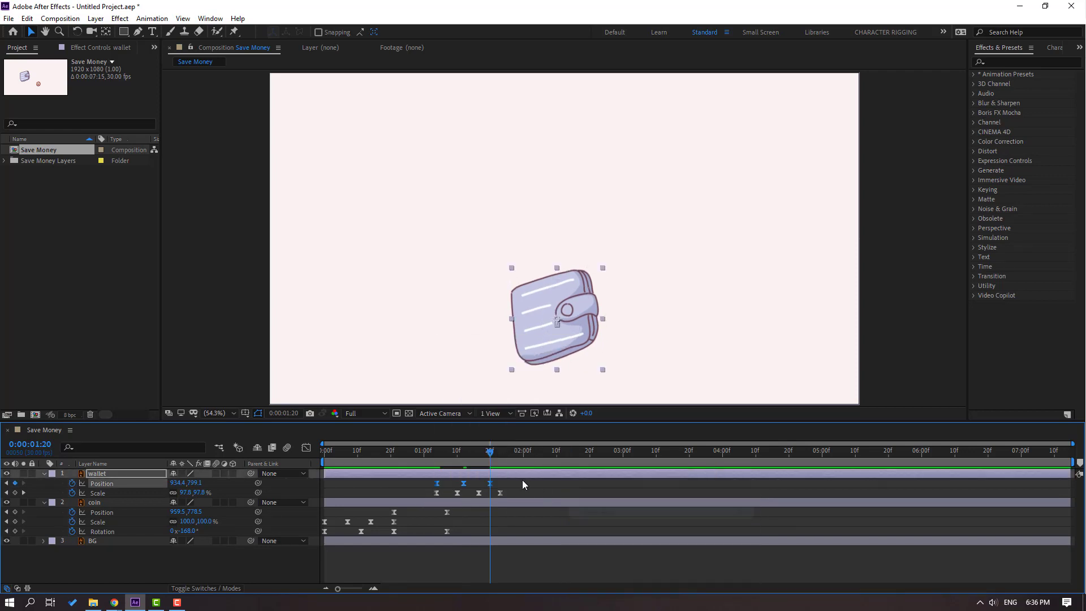
{"action": "key", "text": "space"}
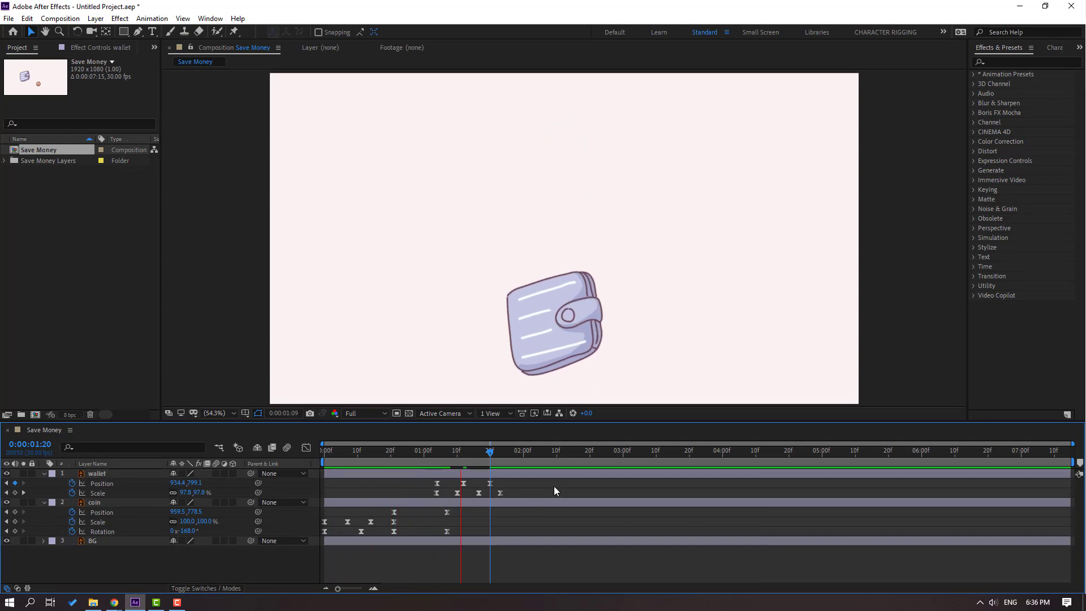
{"action": "key", "text": "comma"}
{"action": "key", "text": "comma"}
{"action": "key", "text": "comma"}
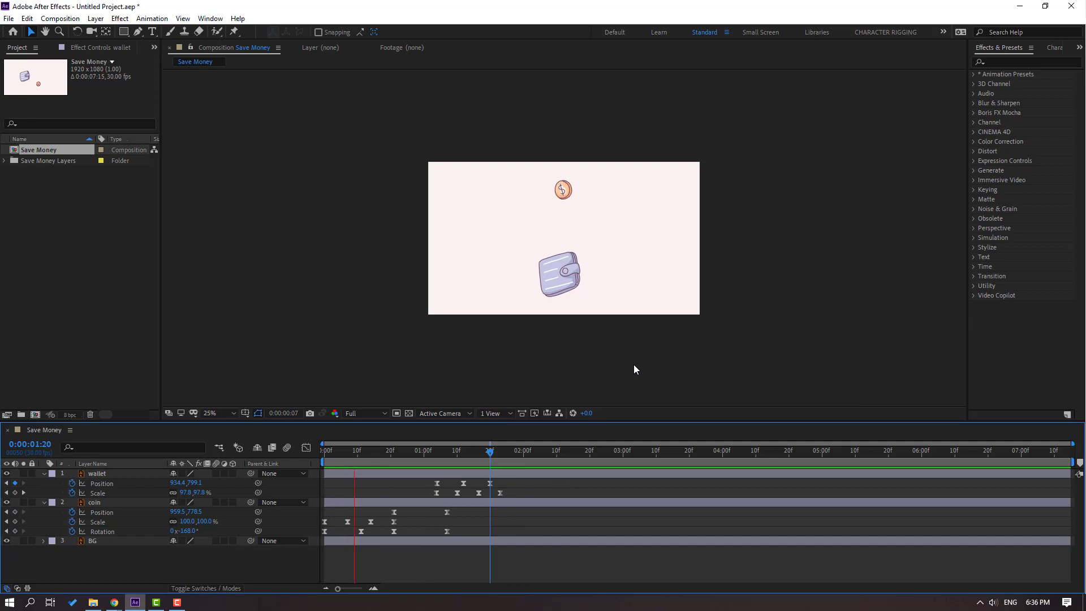
Split the coin layer at 1:08 using Edit > Split Layer.
{"action": "key", "text": "period"}
{"action": "key", "text": "period"}
{"action": "left_click_drag", "start_coordinate": [481, 456], "coordinate": [505, 460]}
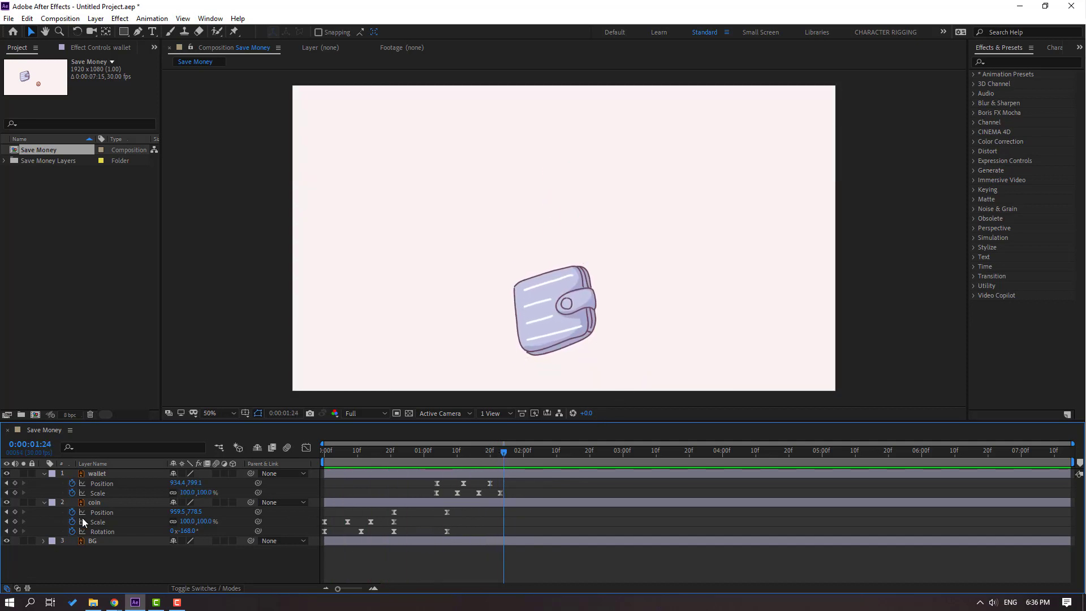
{"action": "left_click", "coordinate": [93, 503]}
{"action": "left_click", "coordinate": [450, 452]}
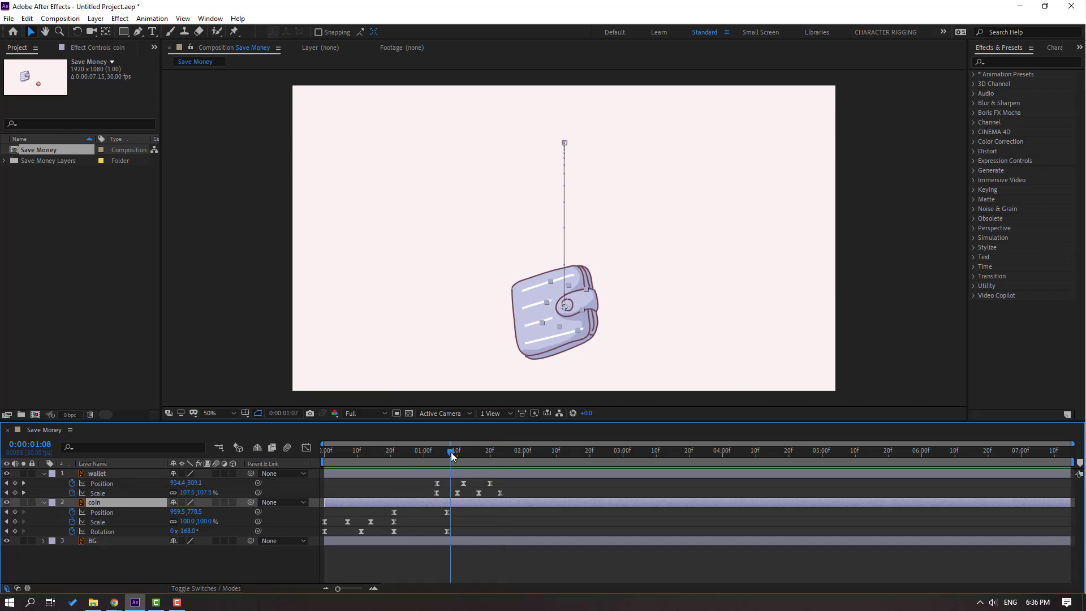
{"action": "left_click", "coordinate": [27, 18]}
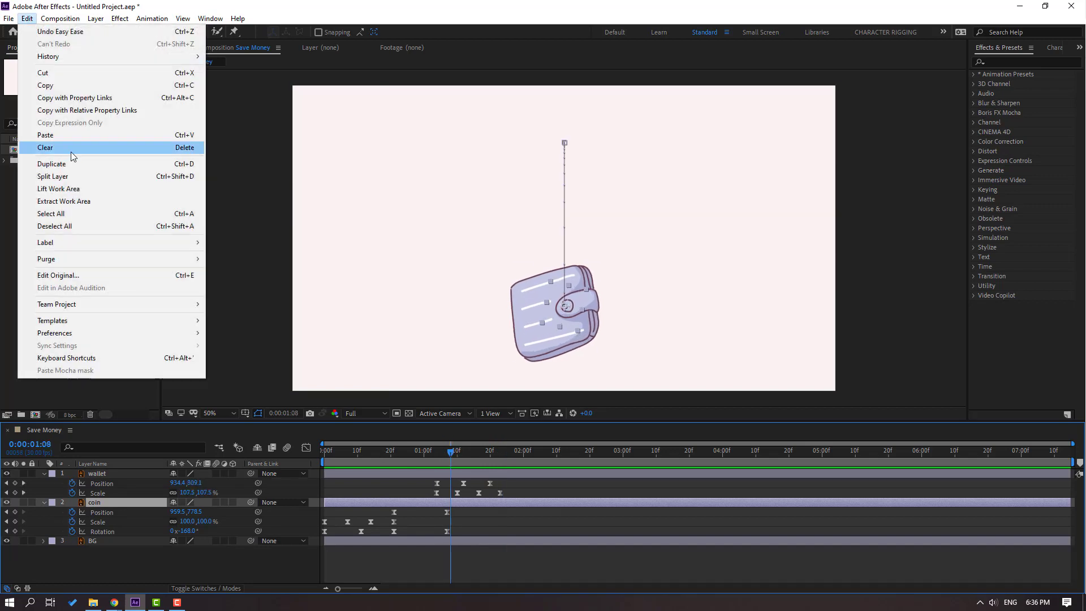
{"action": "left_click", "coordinate": [177, 179]}
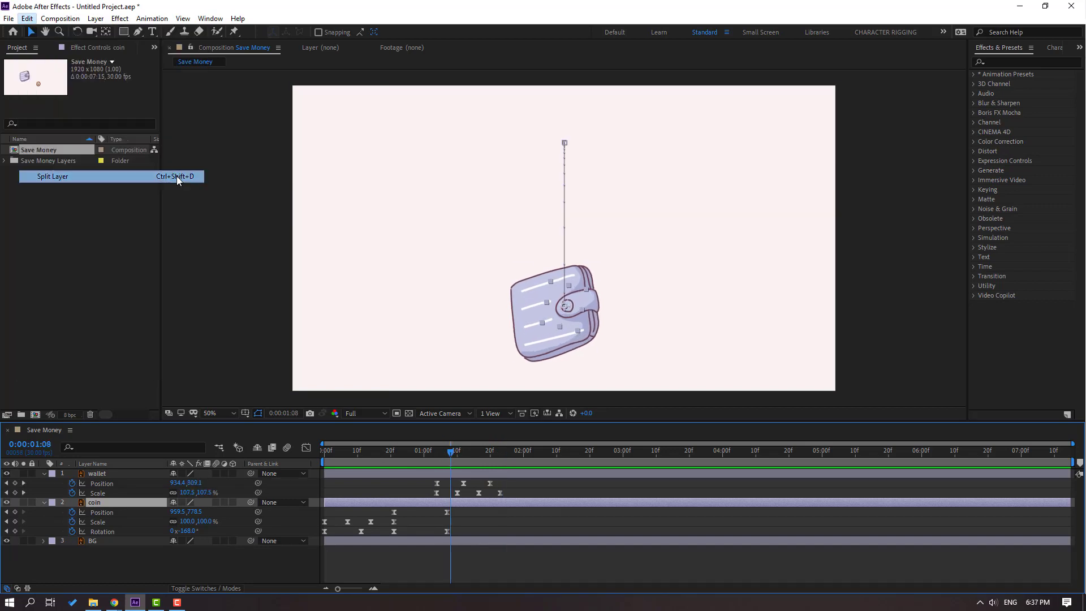
{"action": "left_click", "coordinate": [95, 503]}
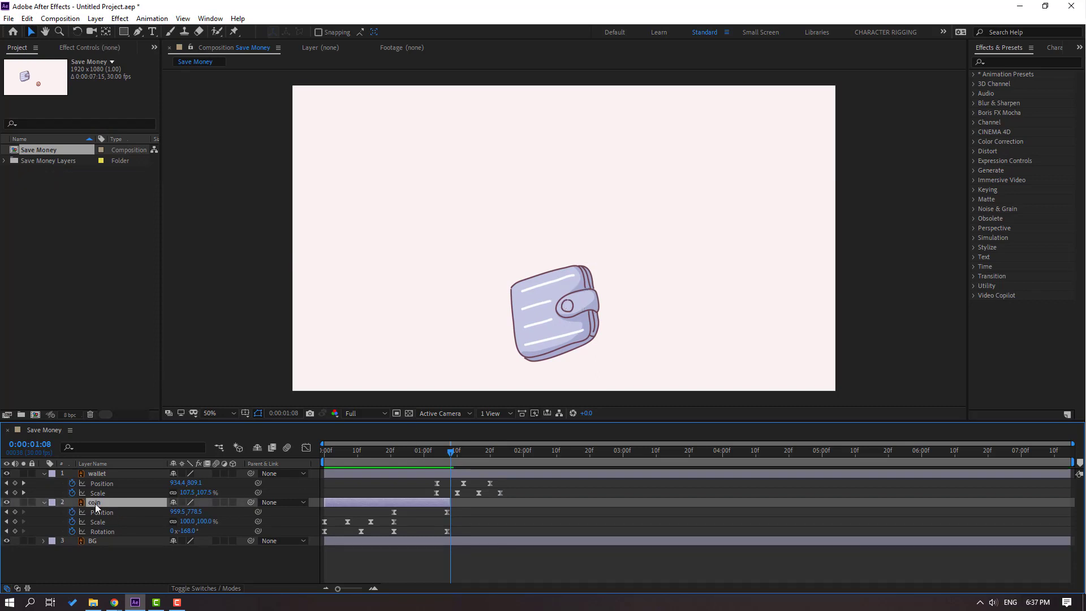
Duplicate the coin as coin 2 starting around 1:09 and paste the wallet bounce at 2:15.
{"action": "key", "text": "ctrl+d"}
{"action": "left_click_drag", "start_coordinate": [387, 502], "coordinate": [467, 494]}
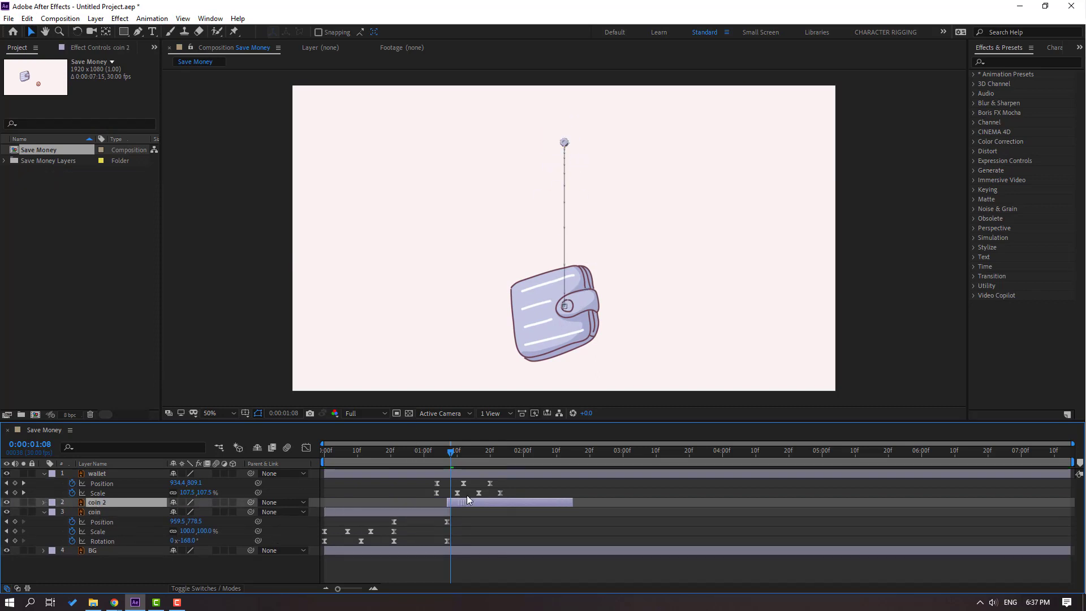
{"action": "left_click_drag", "start_coordinate": [417, 456], "coordinate": [573, 450]}
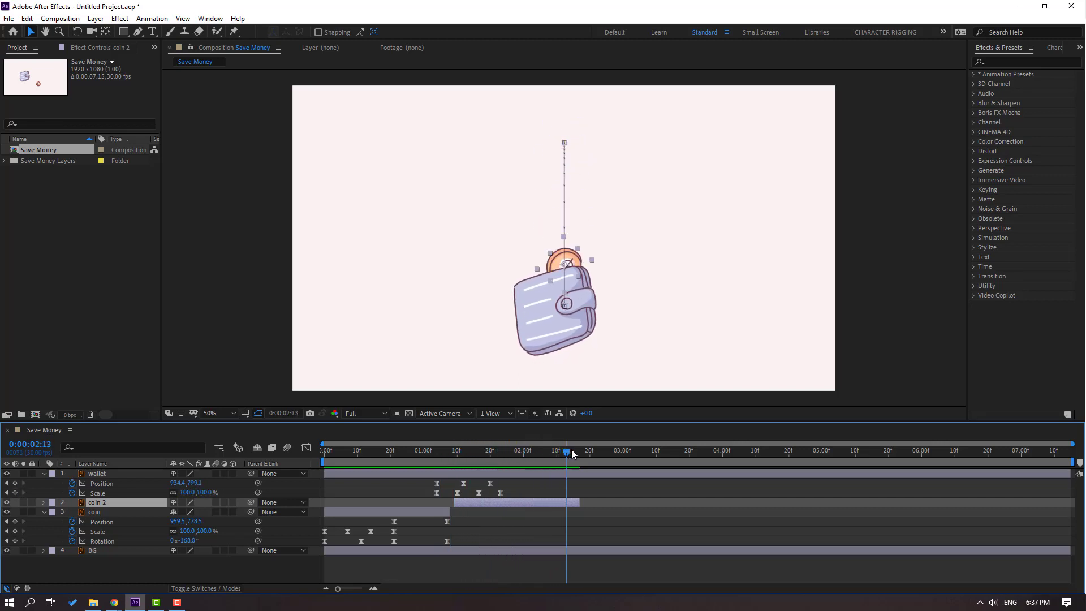
{"action": "left_click_drag", "start_coordinate": [522, 485], "coordinate": [430, 495]}
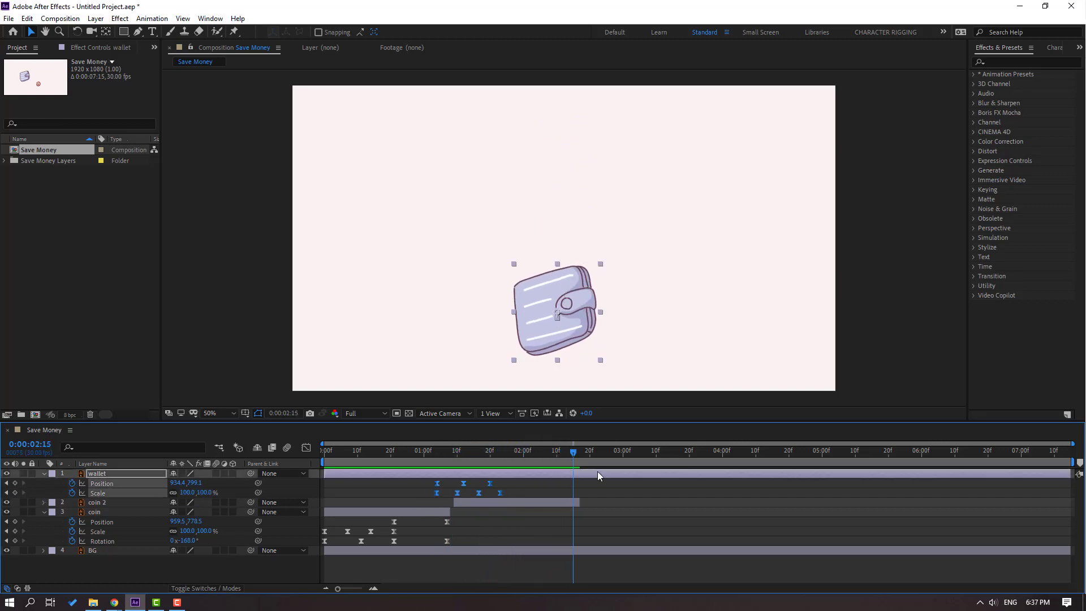
{"action": "left_click_drag", "start_coordinate": [576, 453], "coordinate": [630, 458]}
{"action": "key", "text": "ctrl+c"}
{"action": "key", "text": "ctrl+v"}
Duplicate coin 2 as coin 3, offset it to start after coin 2, and check at 2:25.
{"action": "left_click", "coordinate": [510, 503]}
{"action": "key", "text": "ctrl+d"}
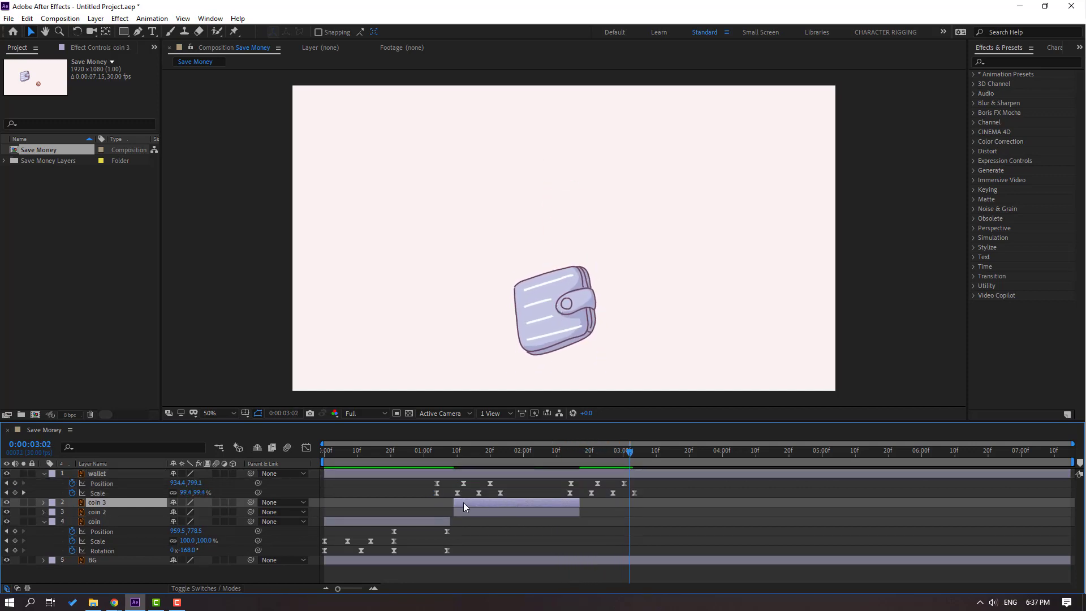
{"action": "left_click_drag", "start_coordinate": [473, 503], "coordinate": [622, 503]}
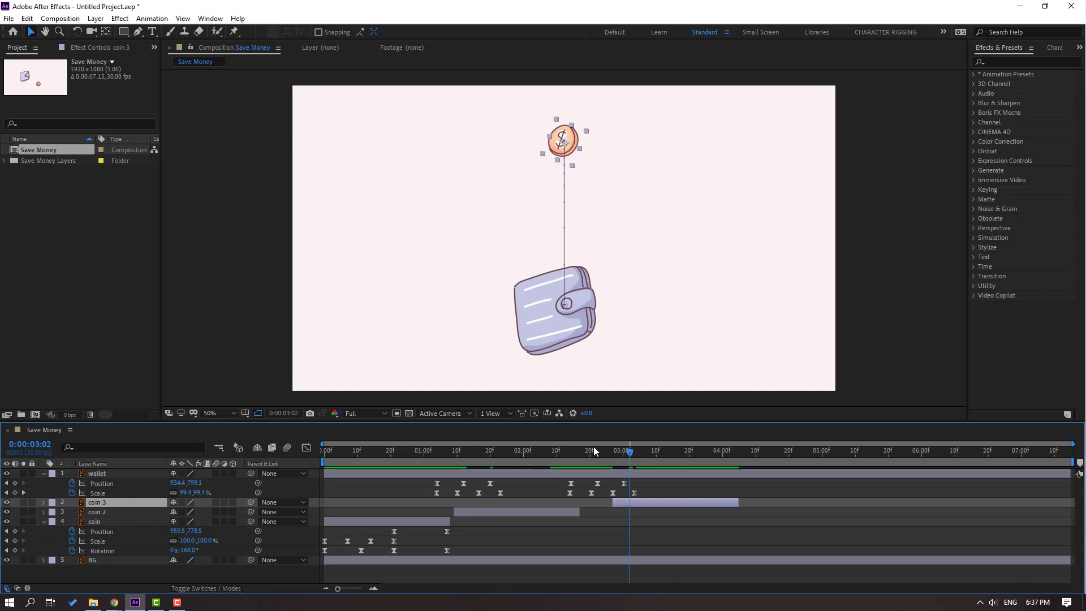
{"action": "left_click_drag", "start_coordinate": [593, 446], "coordinate": [732, 453]}
{"action": "left_click_drag", "start_coordinate": [652, 480], "coordinate": [548, 505]}
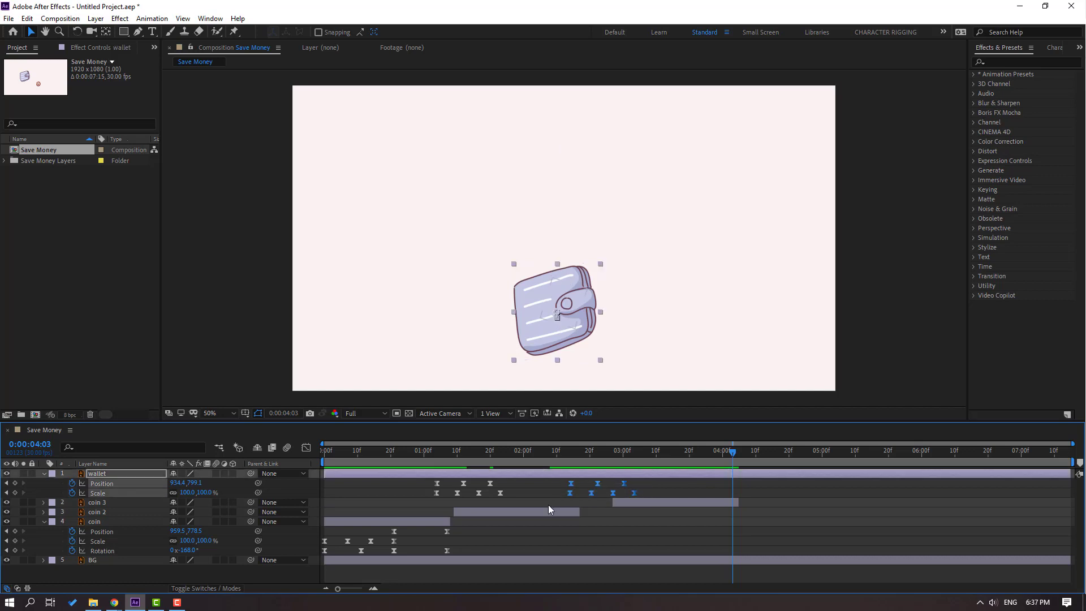